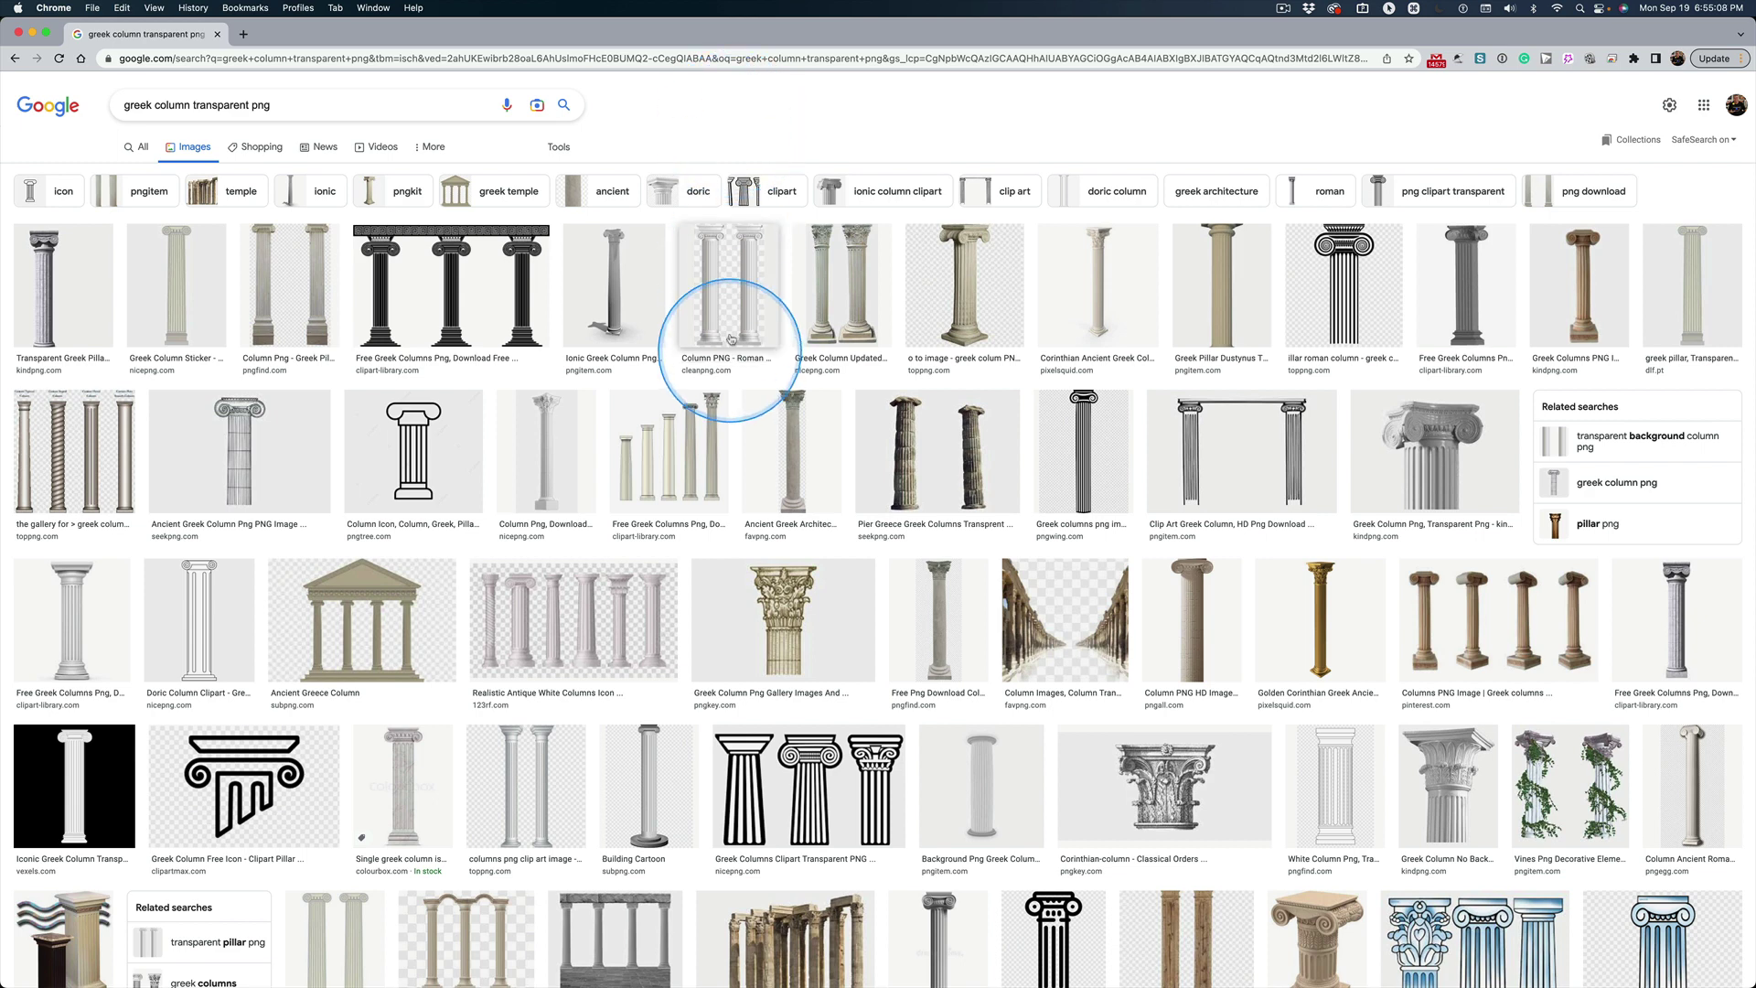
- Open the CleanPNG page for the "Pillars Transparent PNG Clip Art Image" from the Greek column image results and find its free download
key("ctrl")
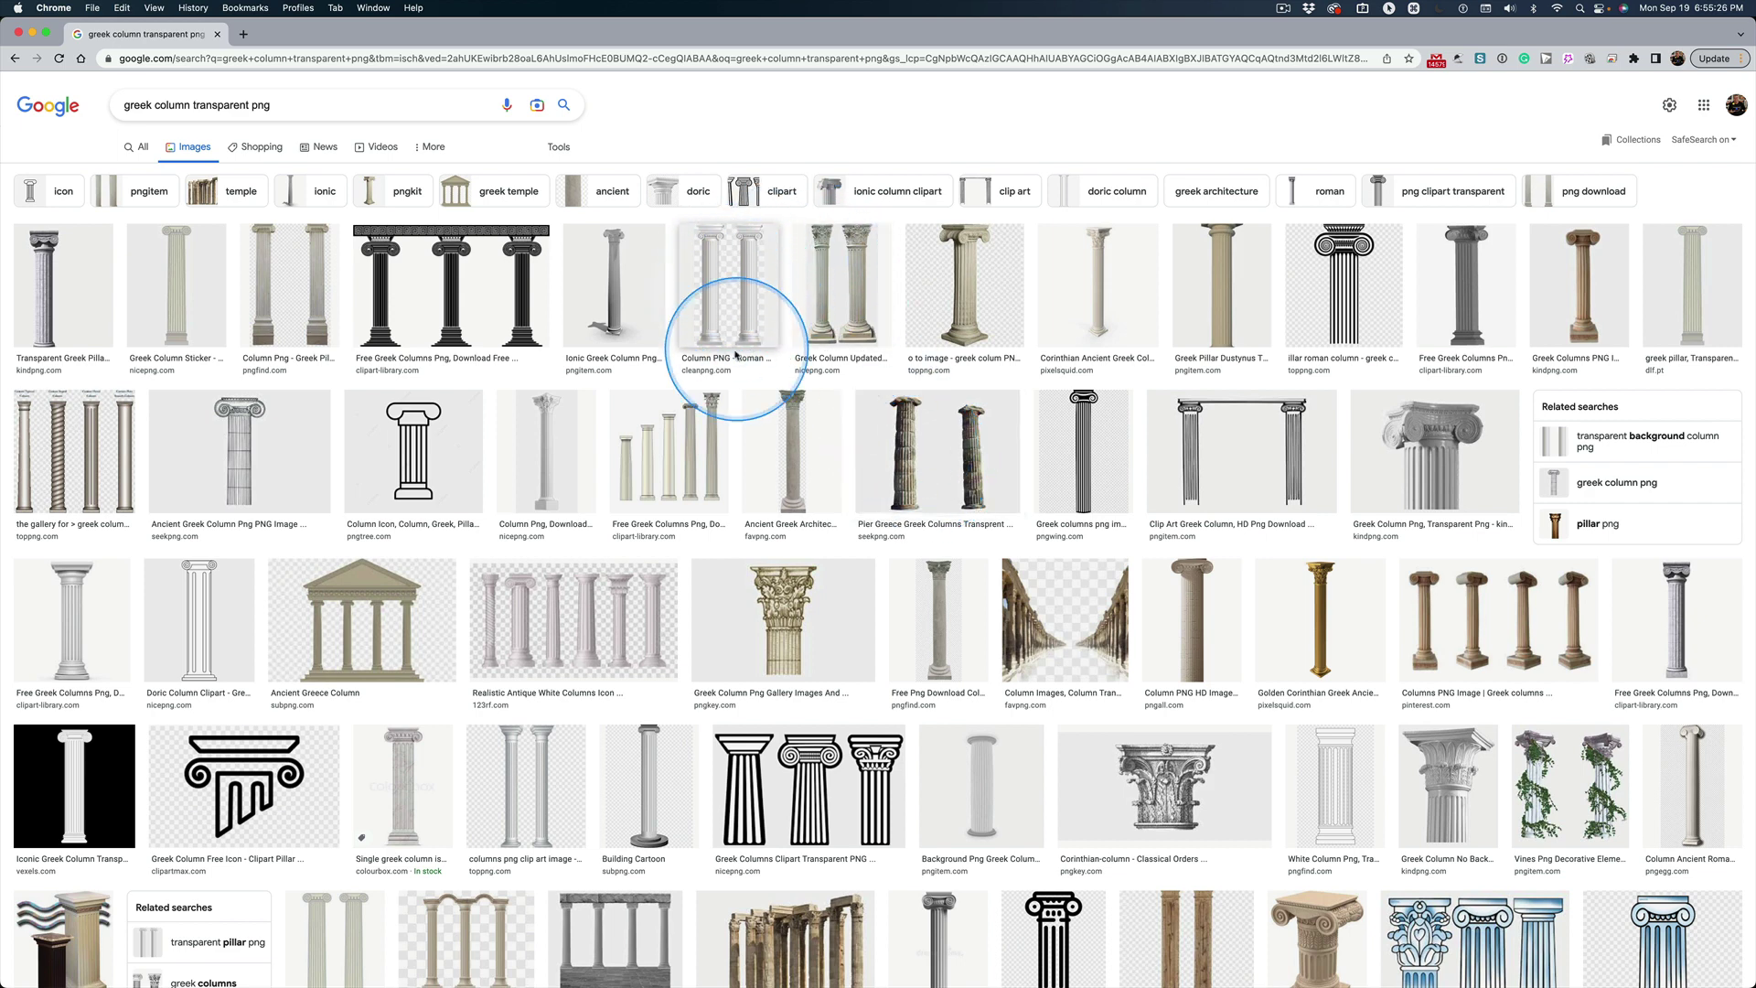
left_click(729, 287)
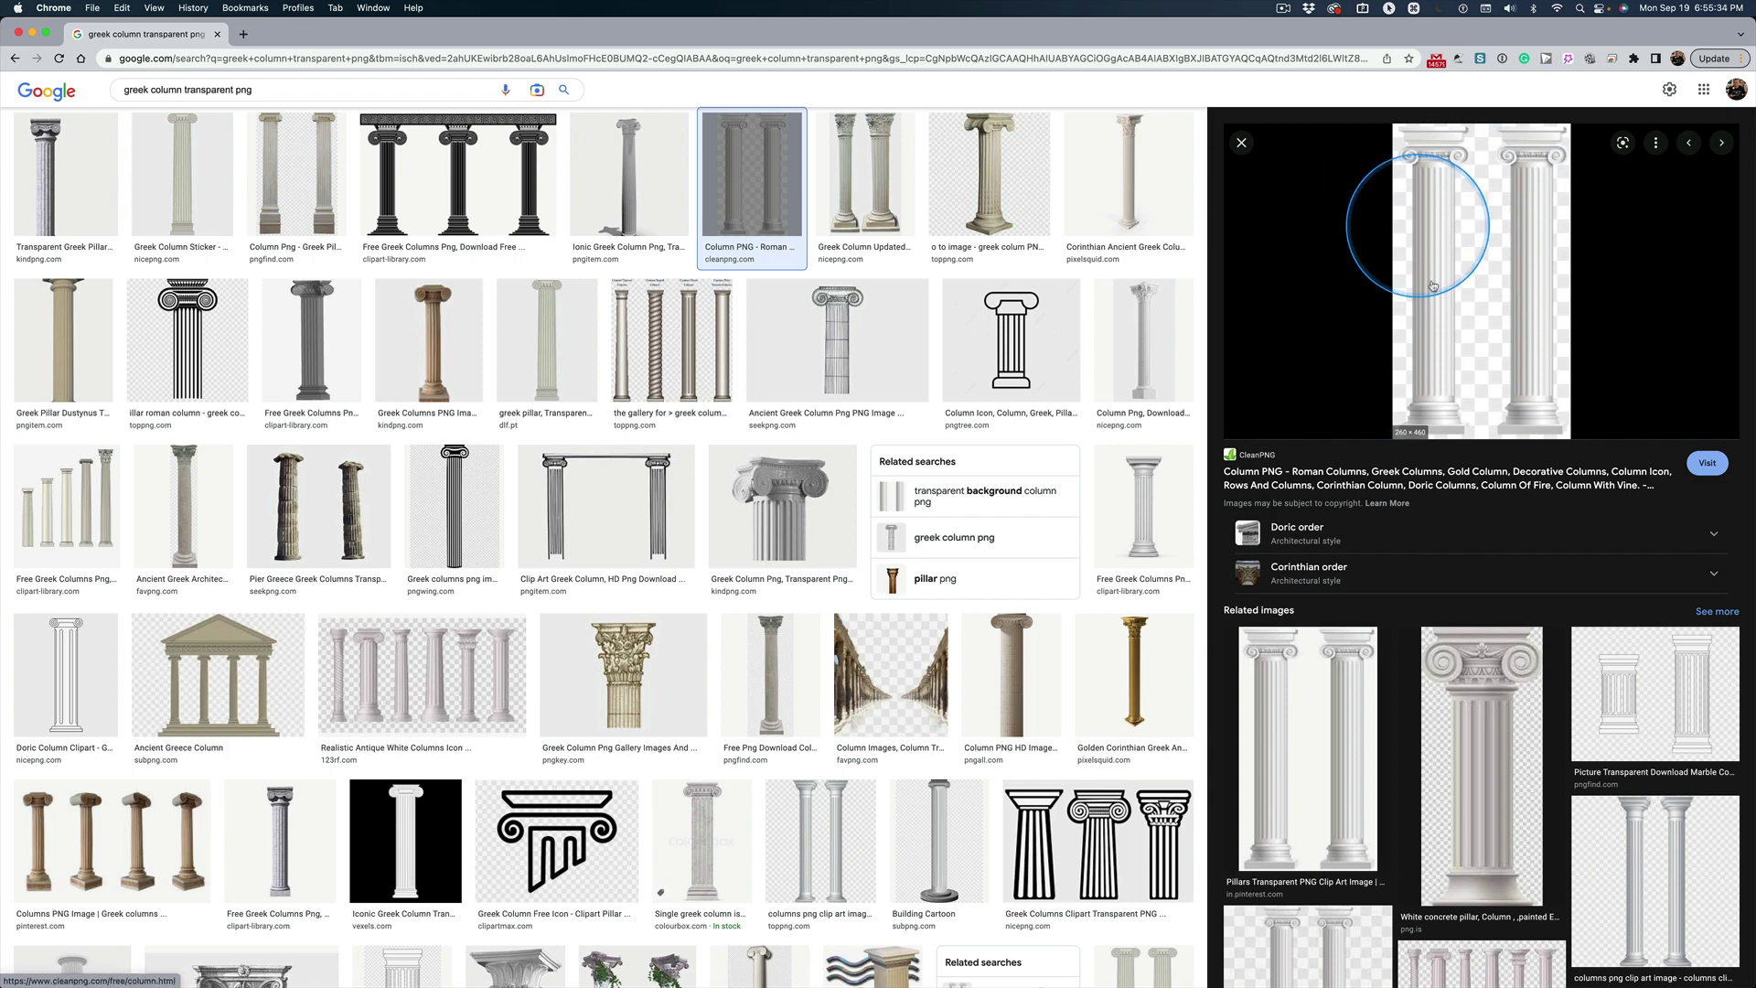
left_click(1709, 463)
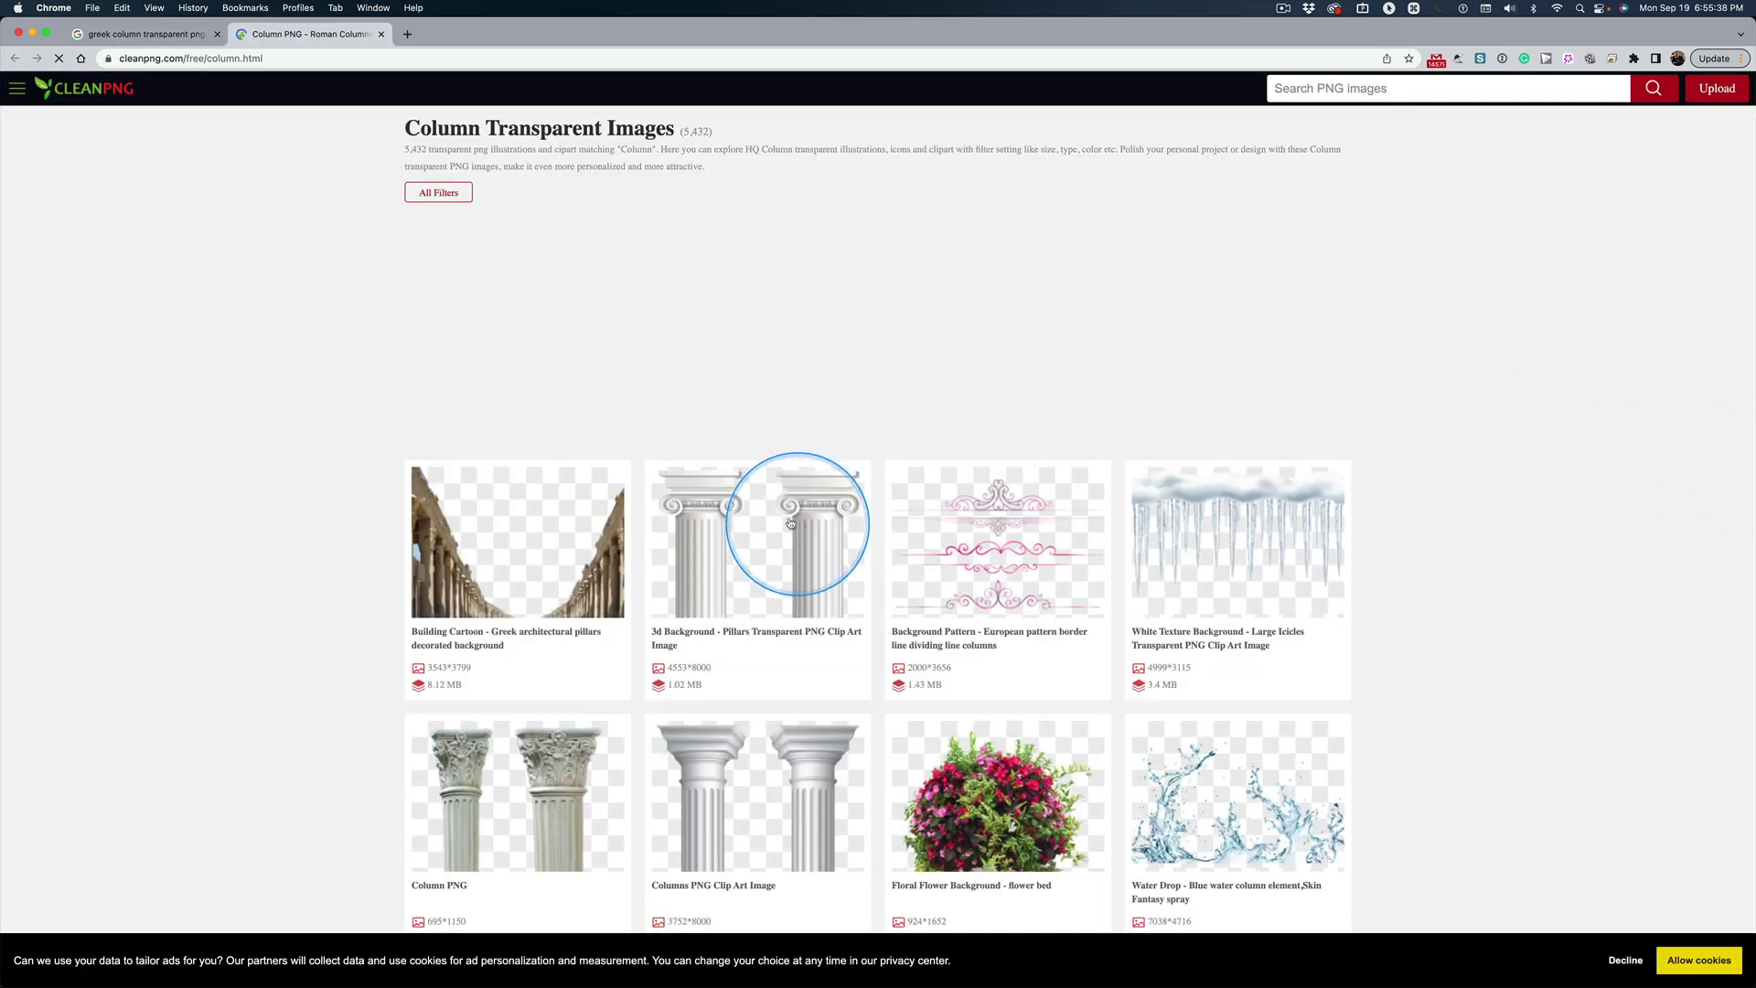
left_click(758, 568)
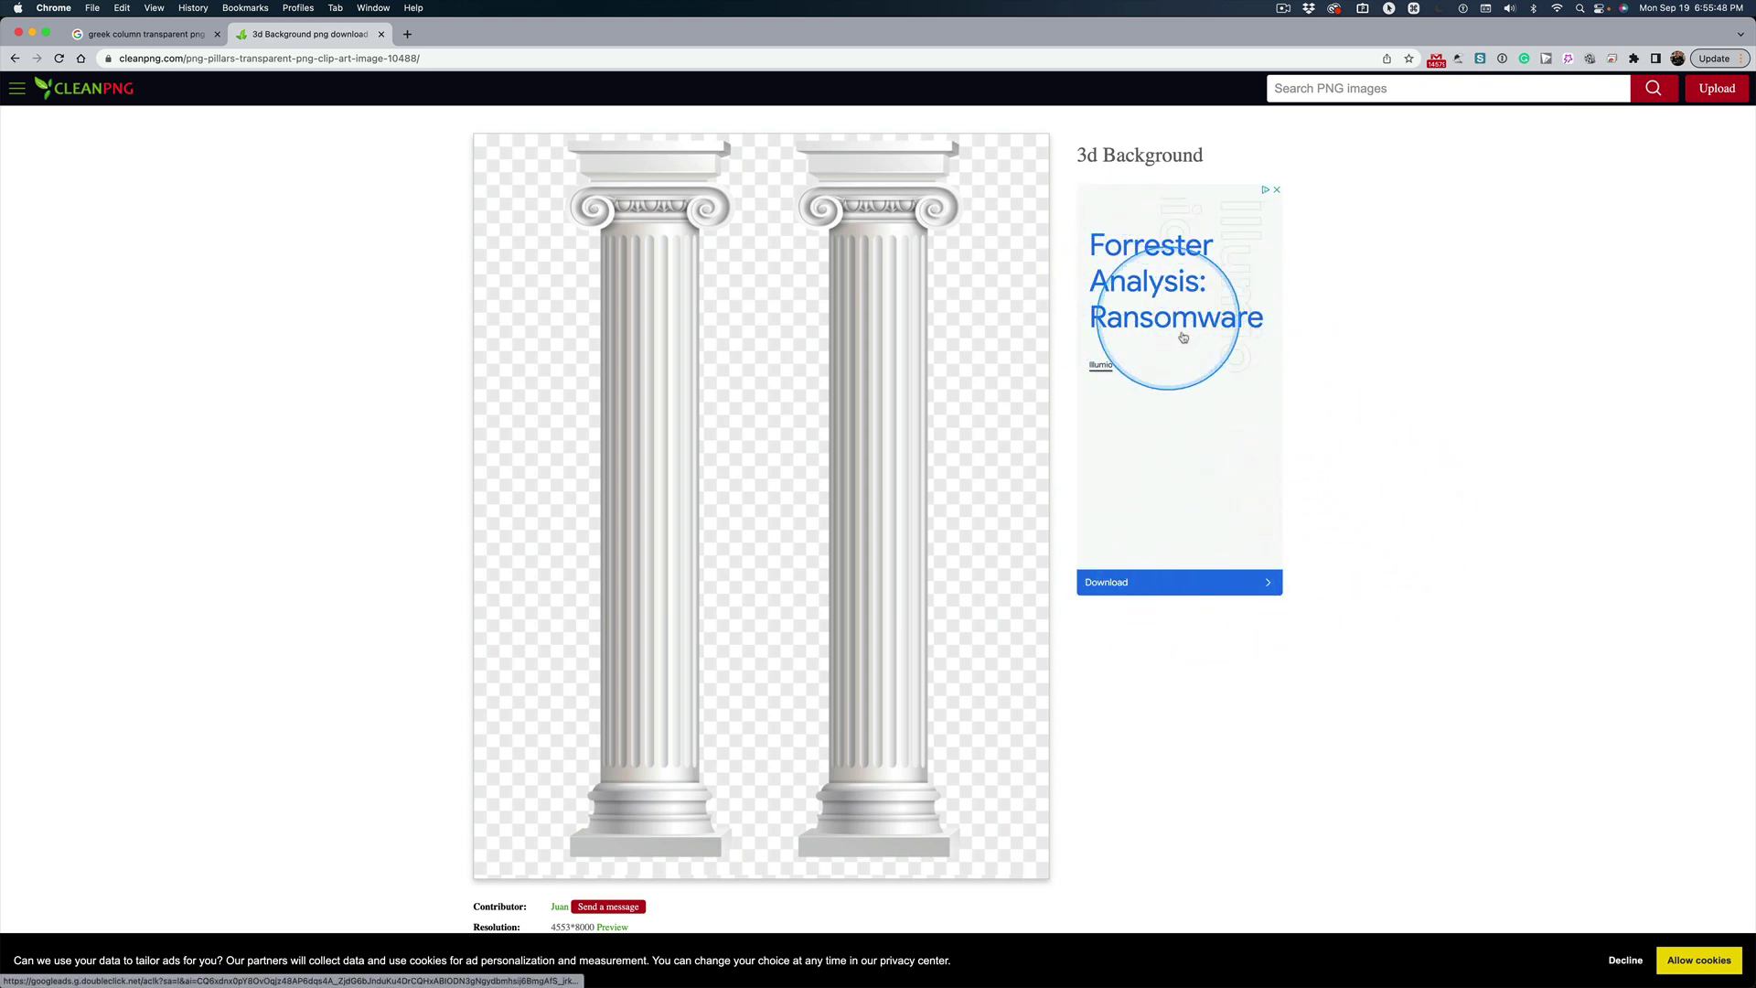
scroll(1395, 504, "down", 3)
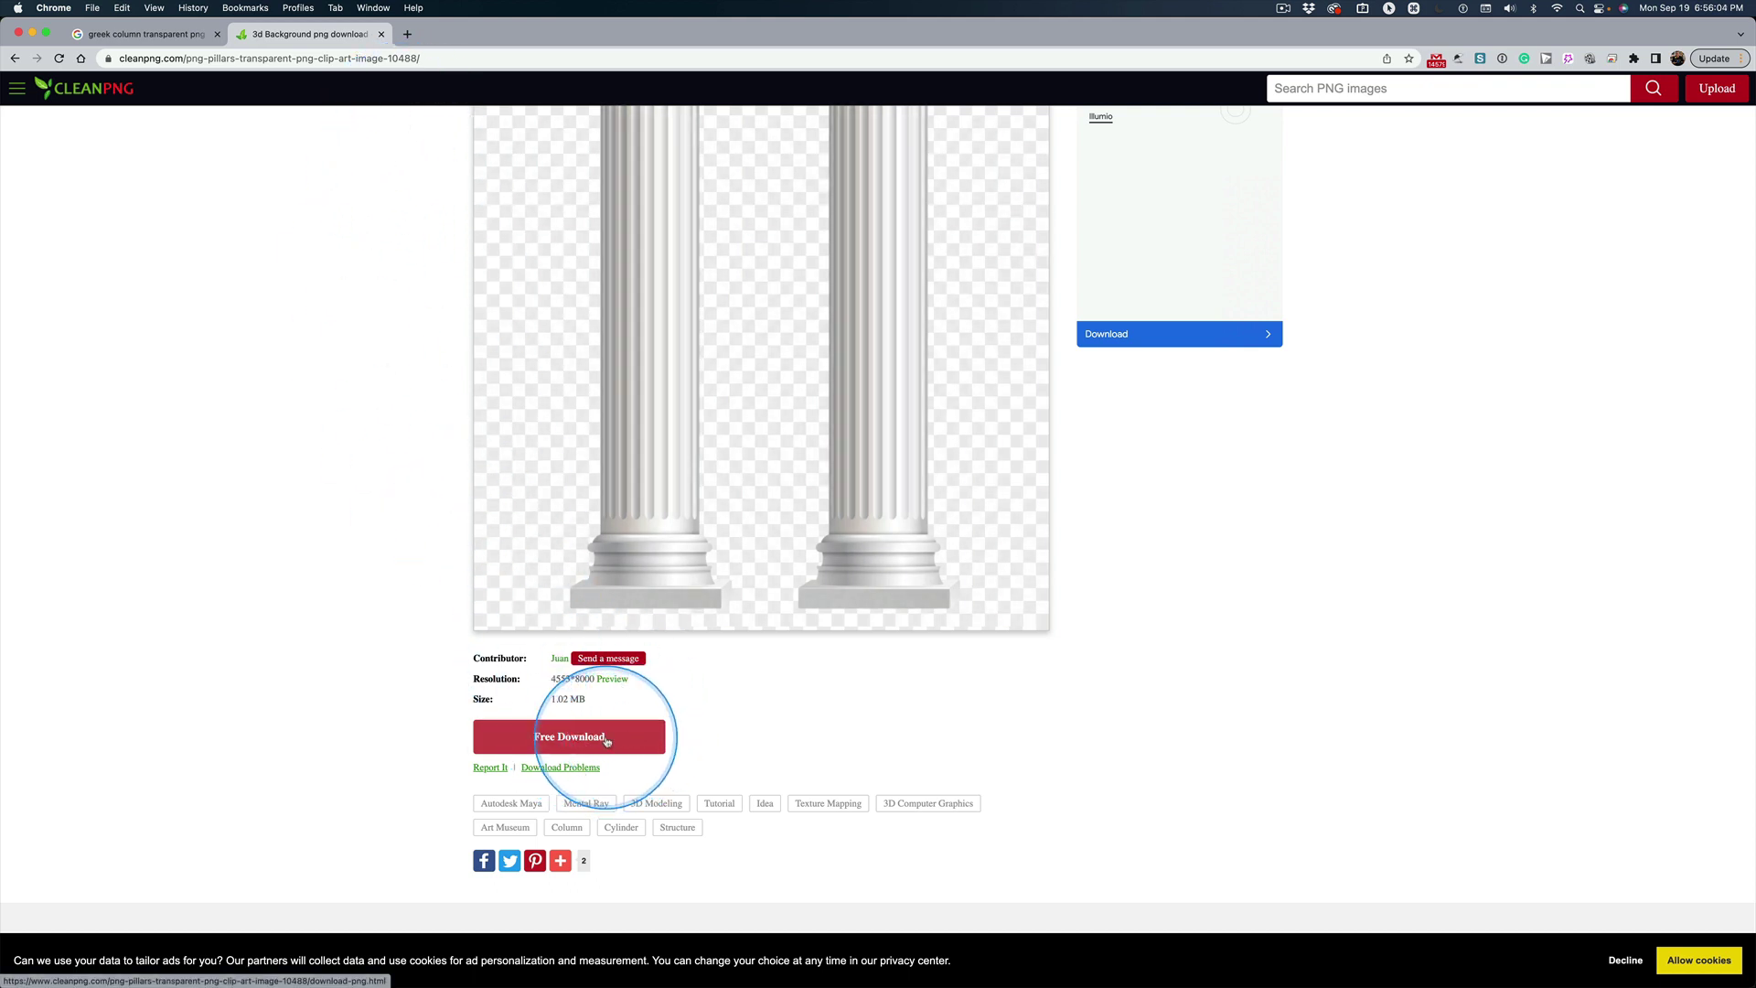
- Switch to Illustrator and place the columns PNG from the Downloads folder on the artboard, about 8.04 in wide and 14.12 in high
key("super+Tab")
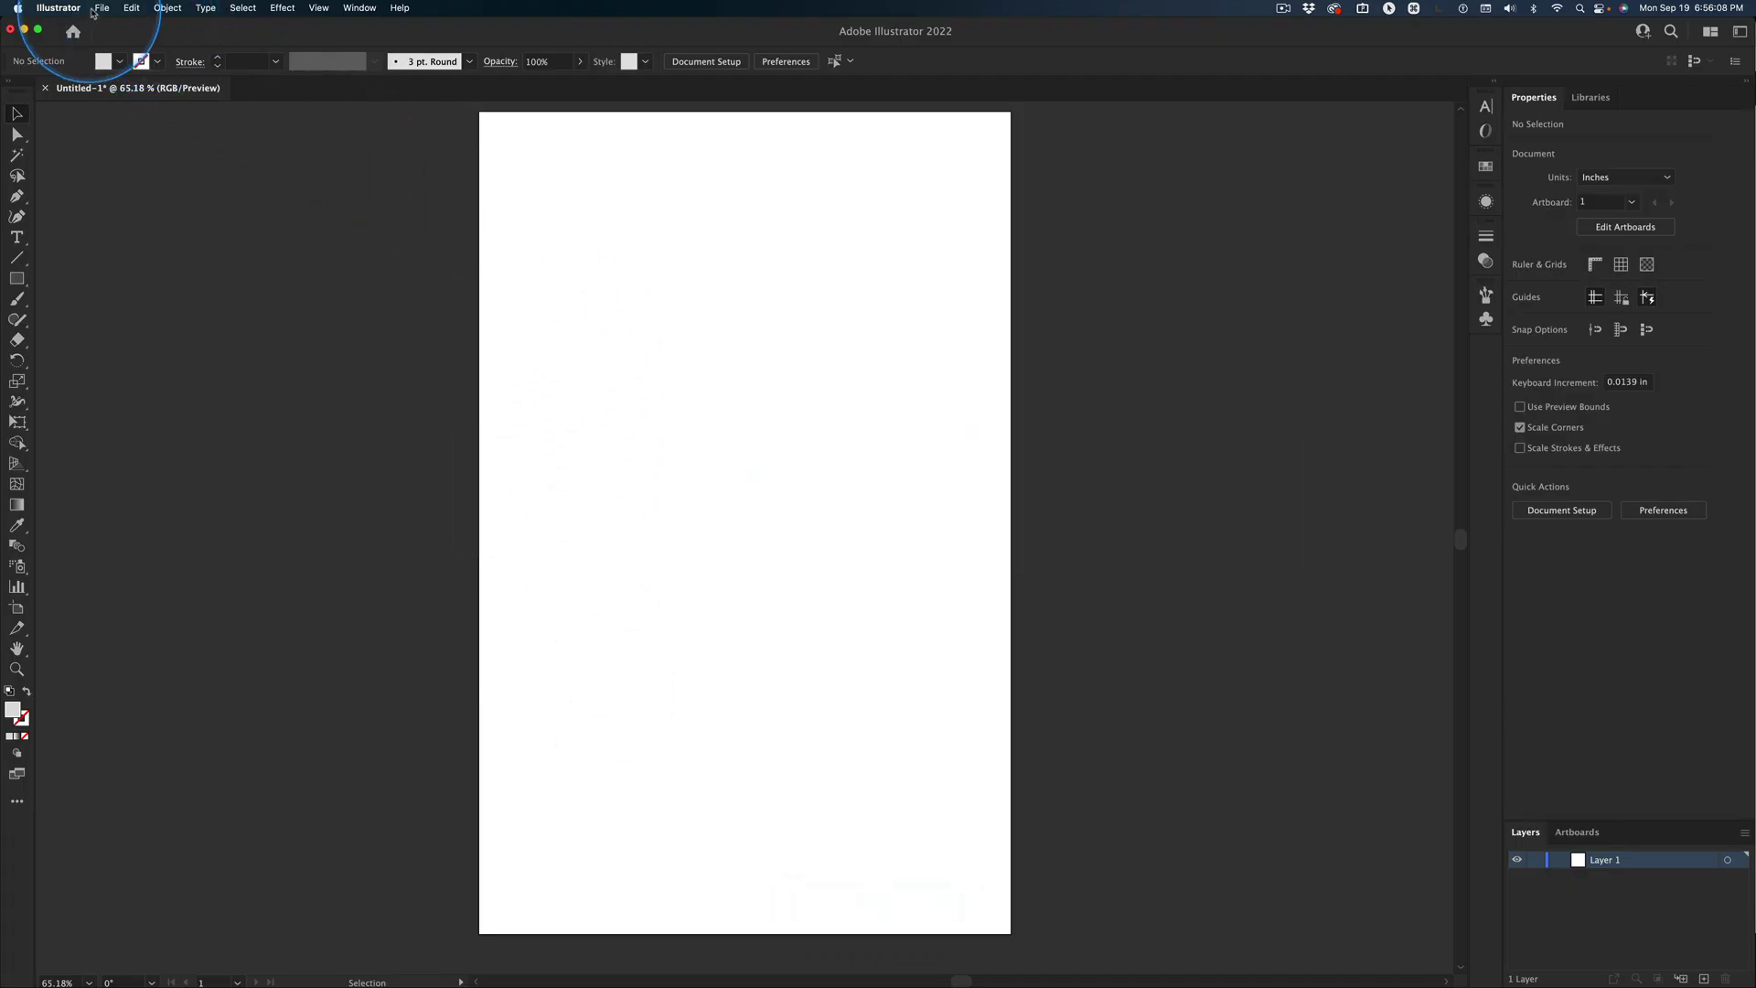
left_click(102, 8)
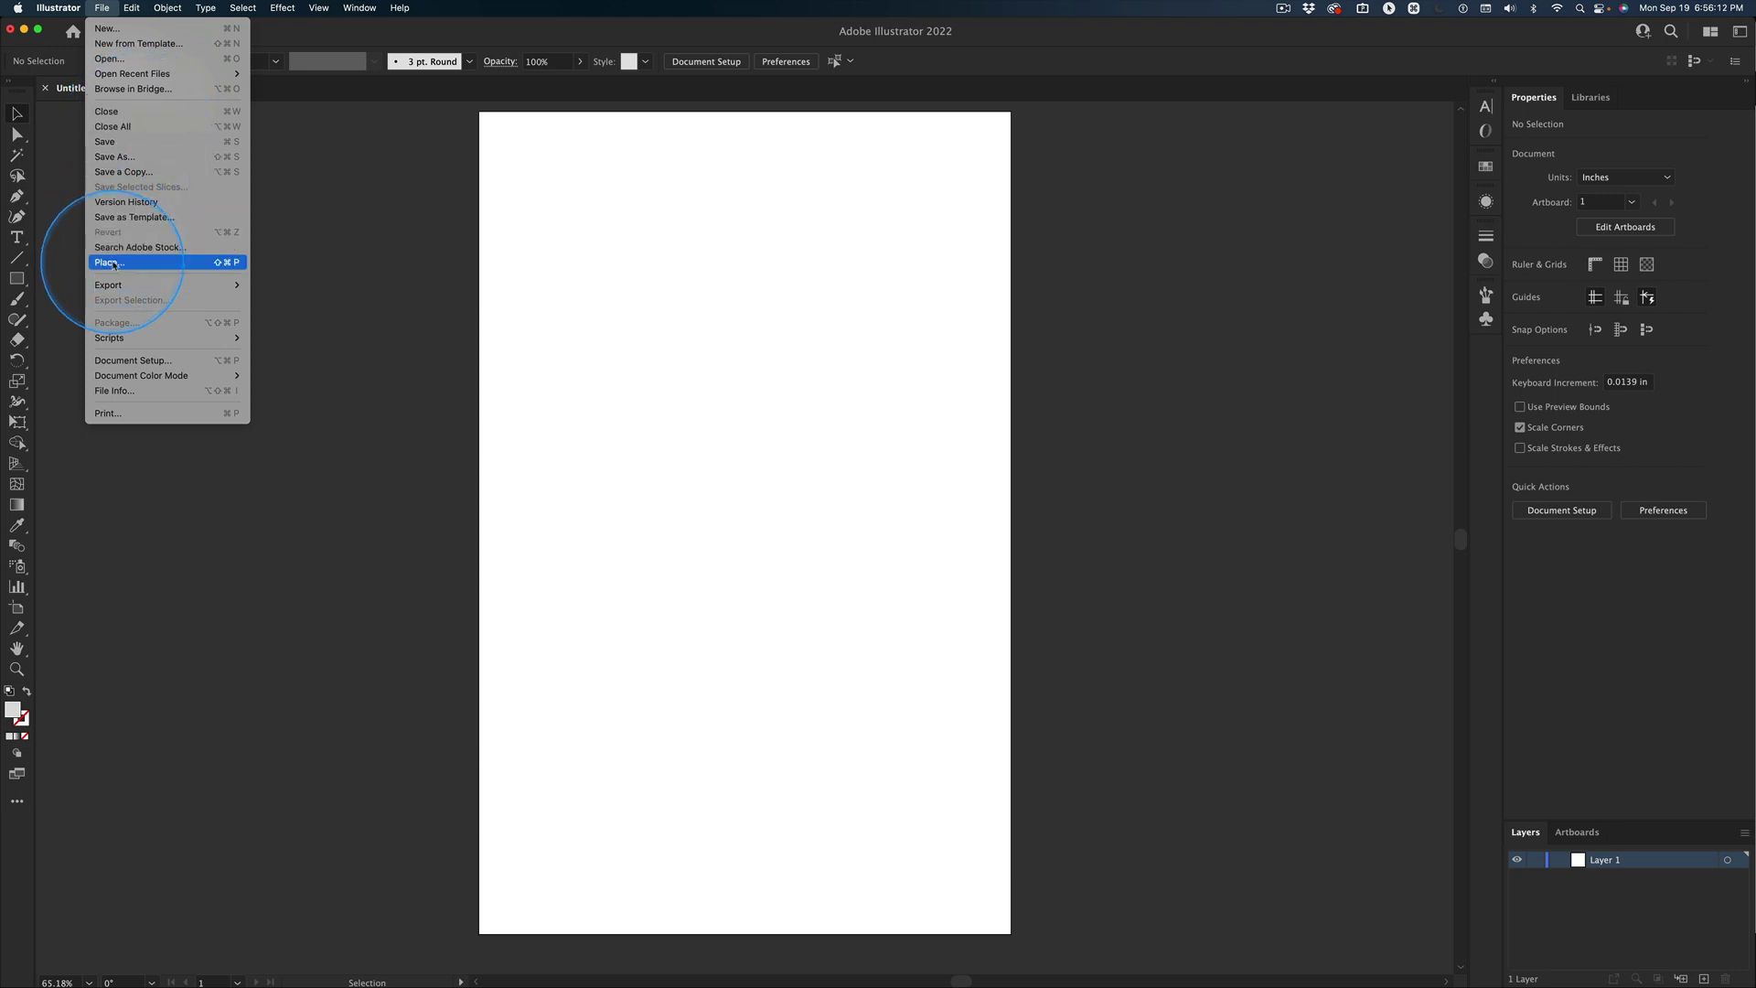
left_click(175, 264)
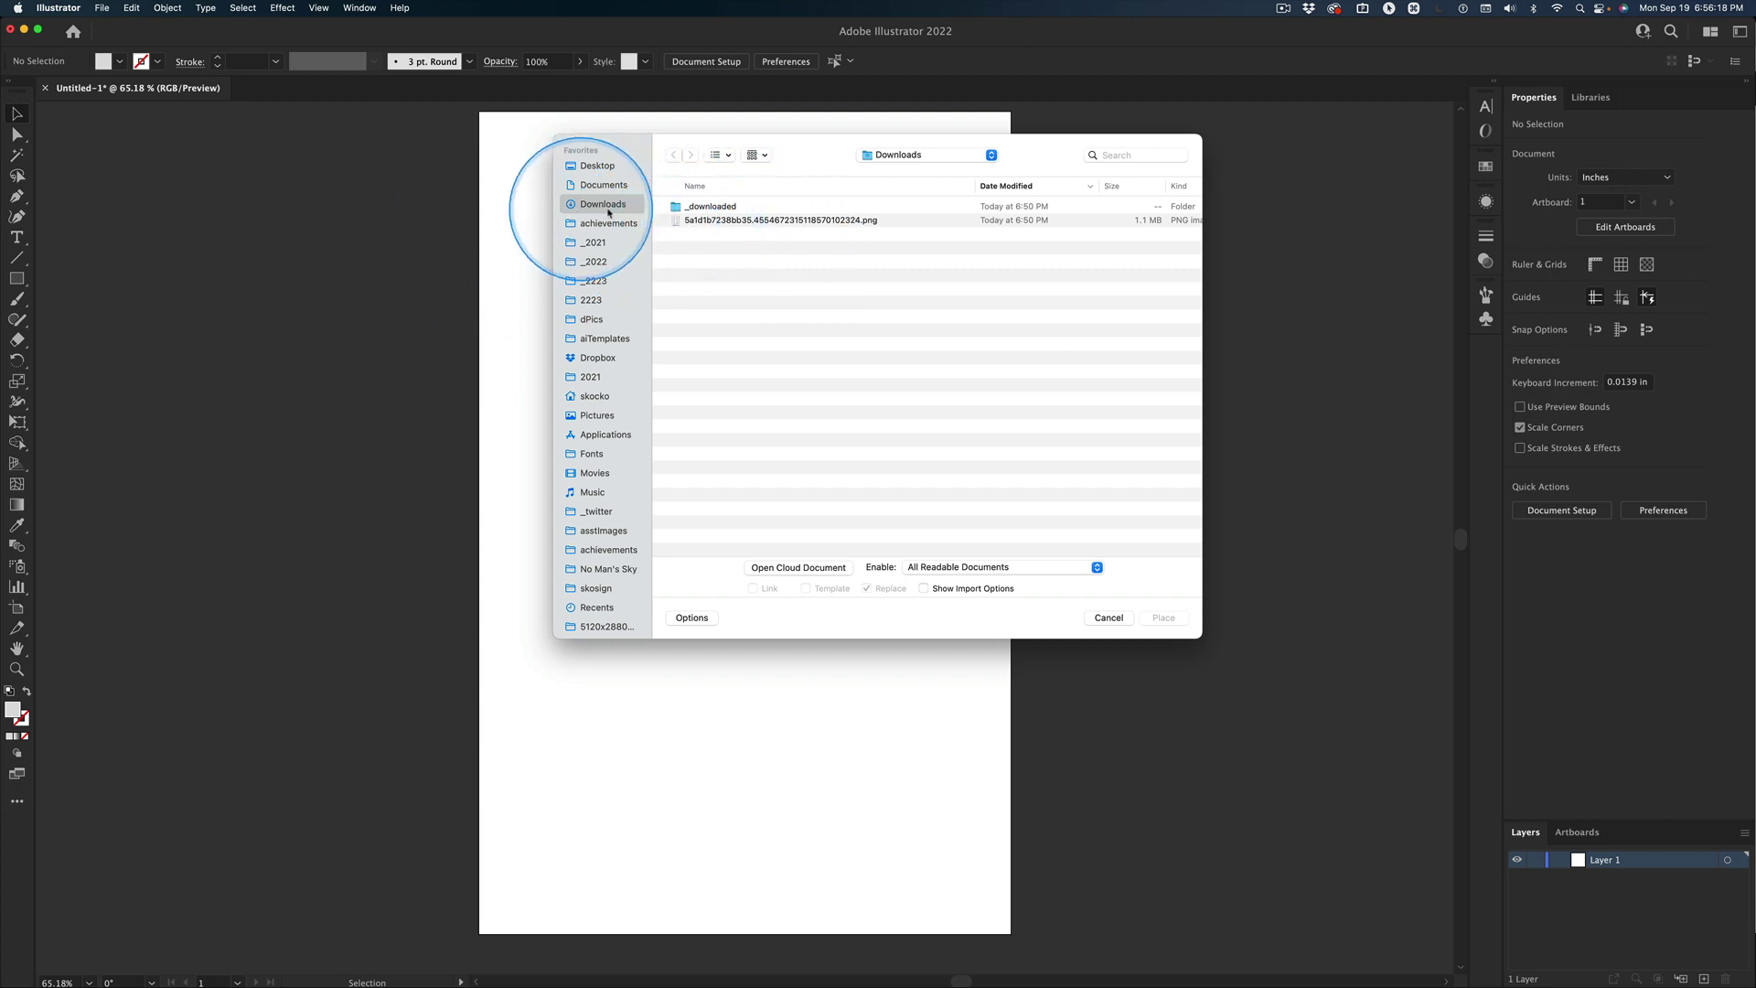
left_click(732, 221)
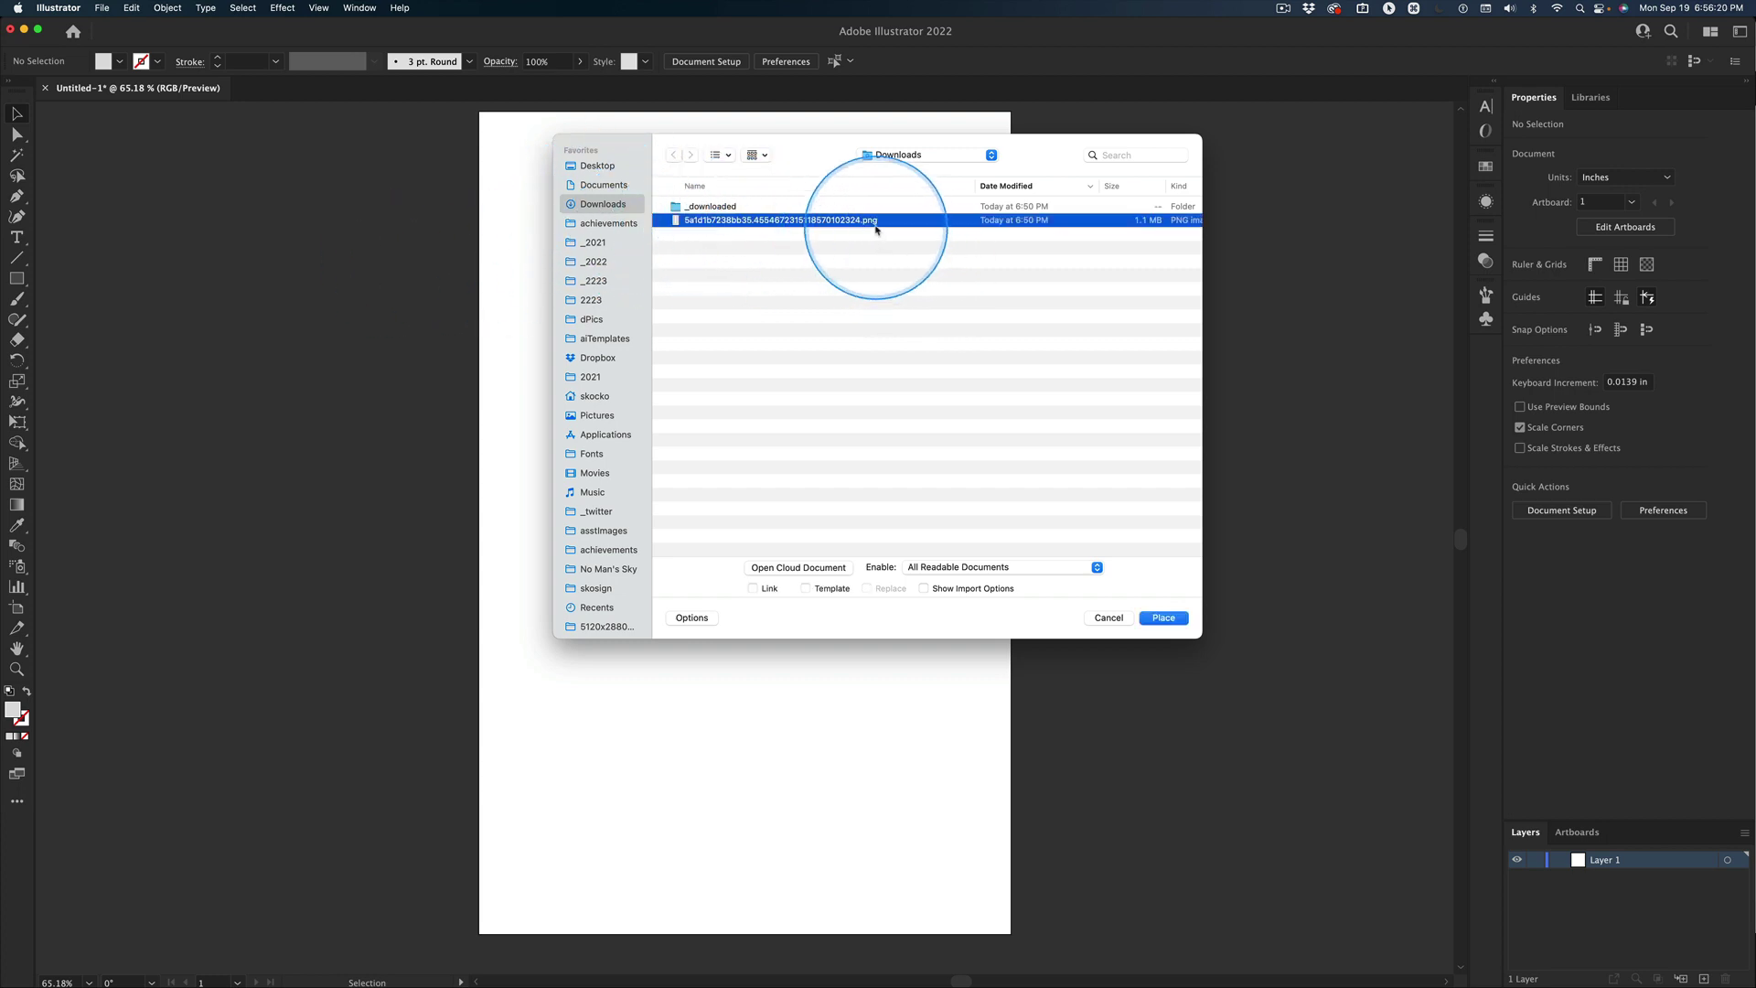
key("ctrl")
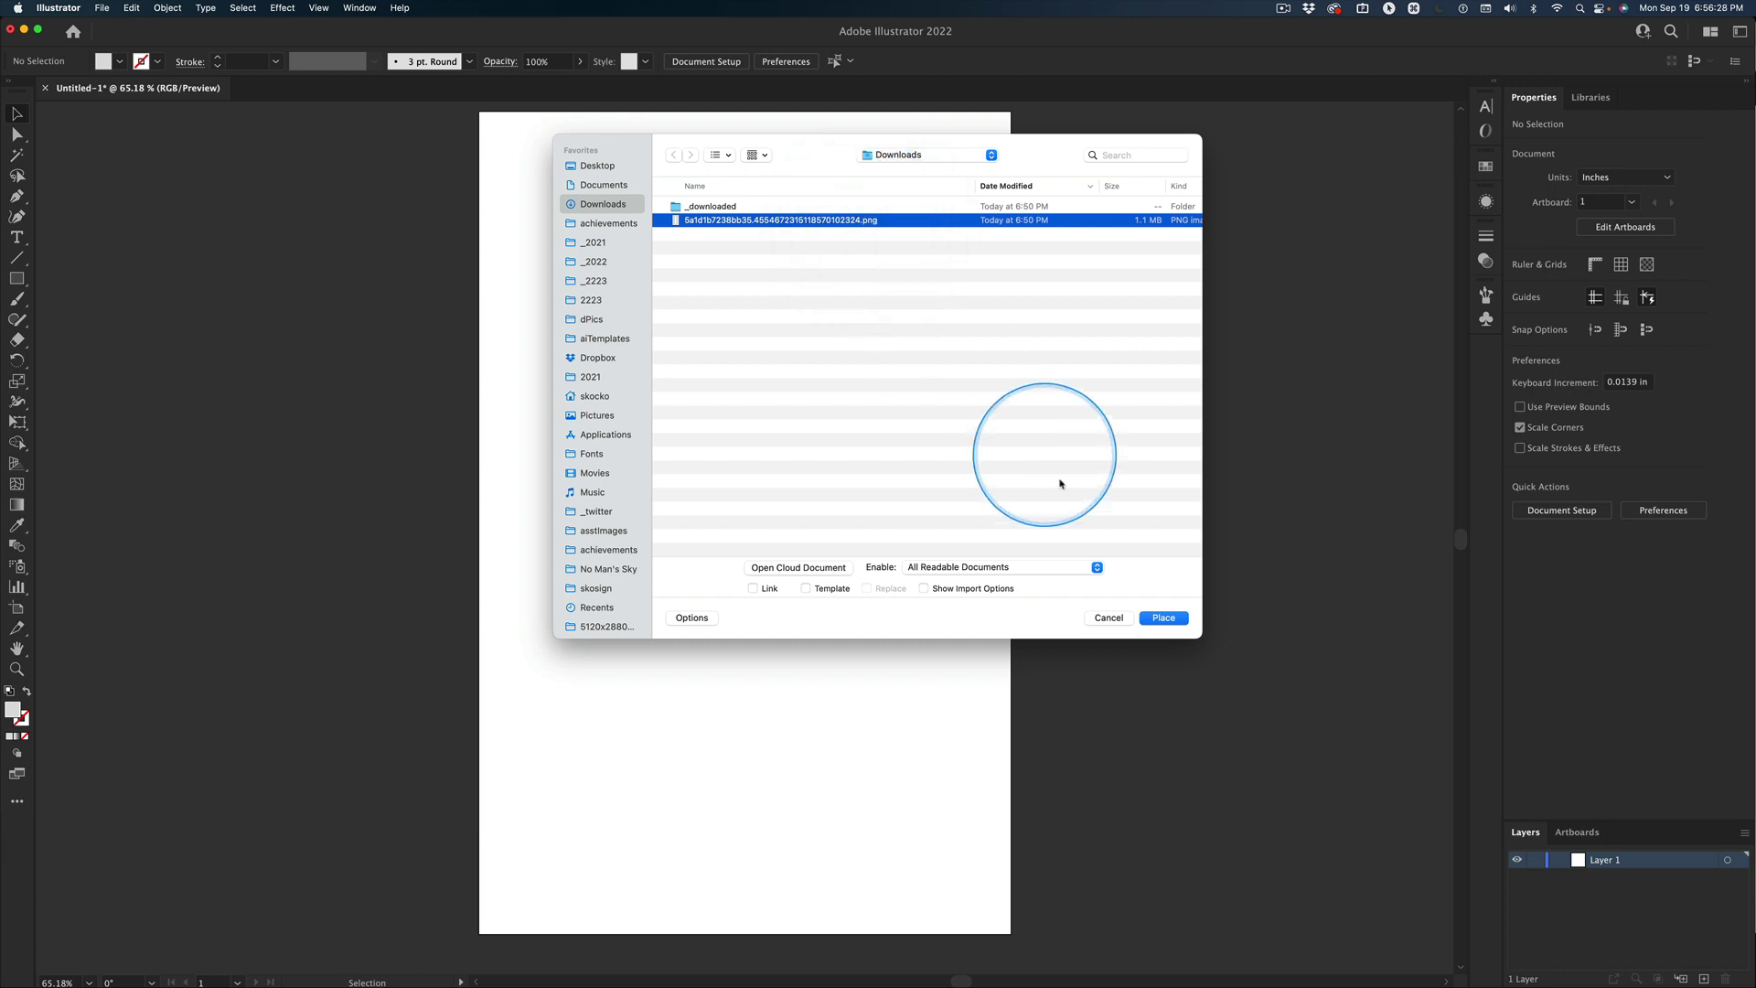
left_click(1163, 618)
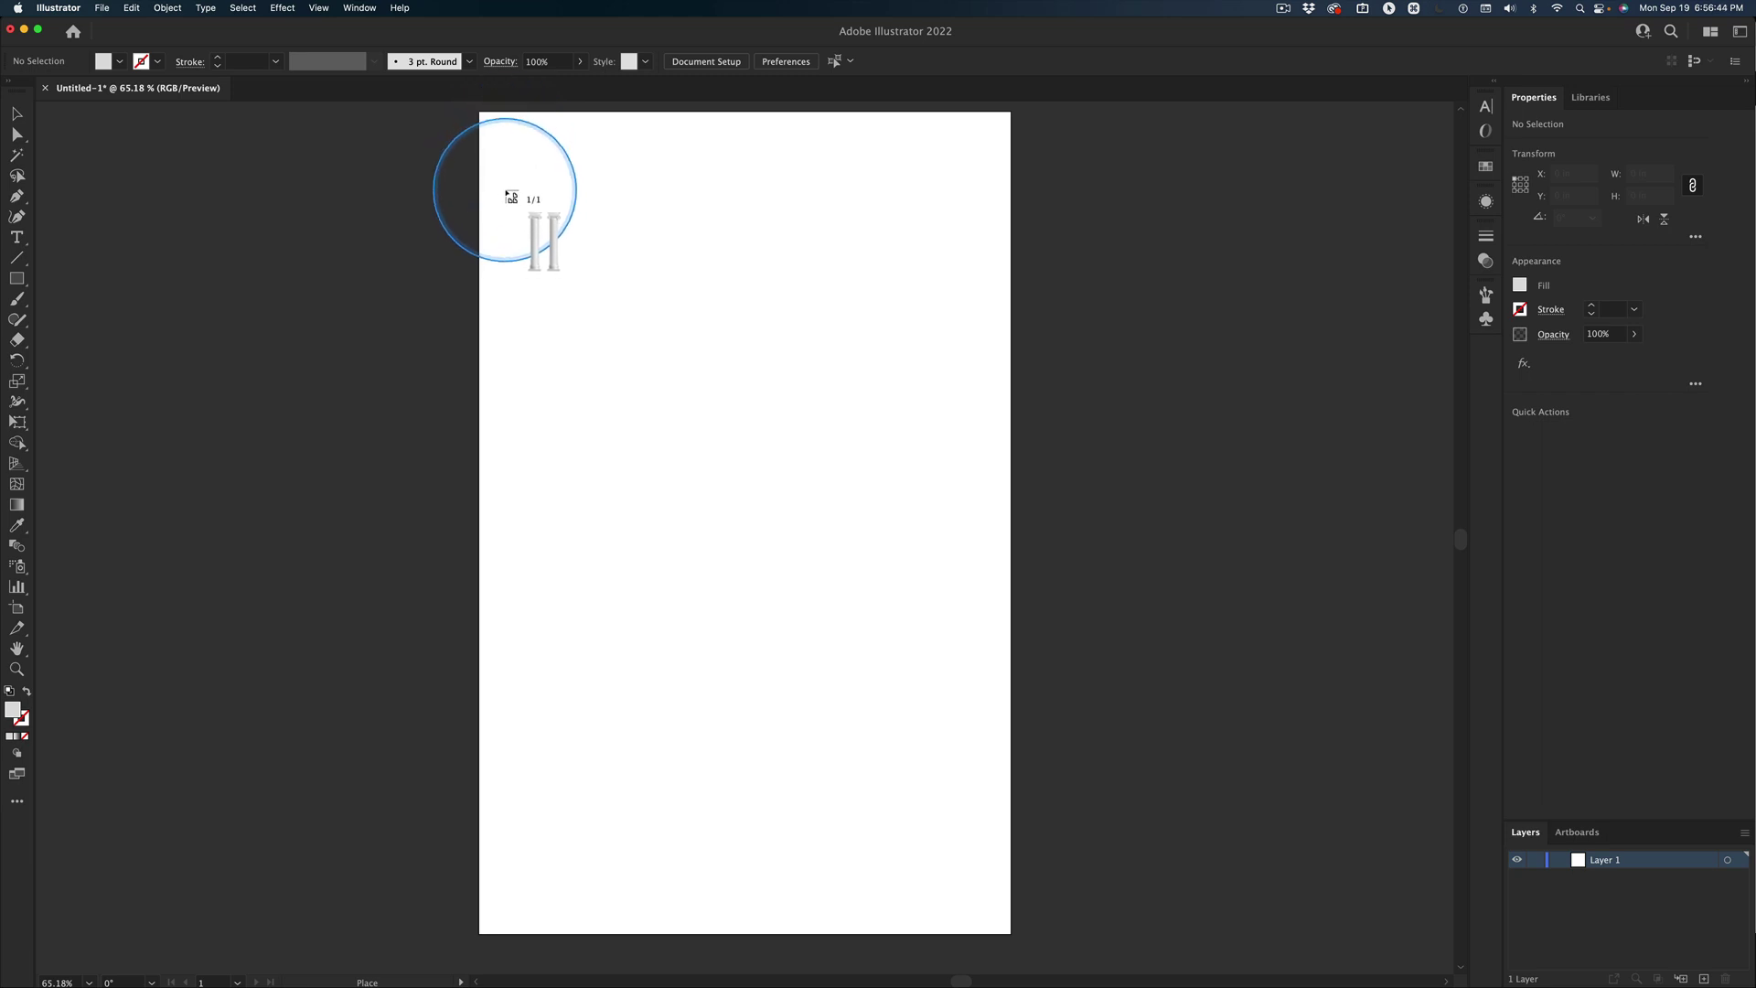
left_click_drag(505, 194, 923, 935)
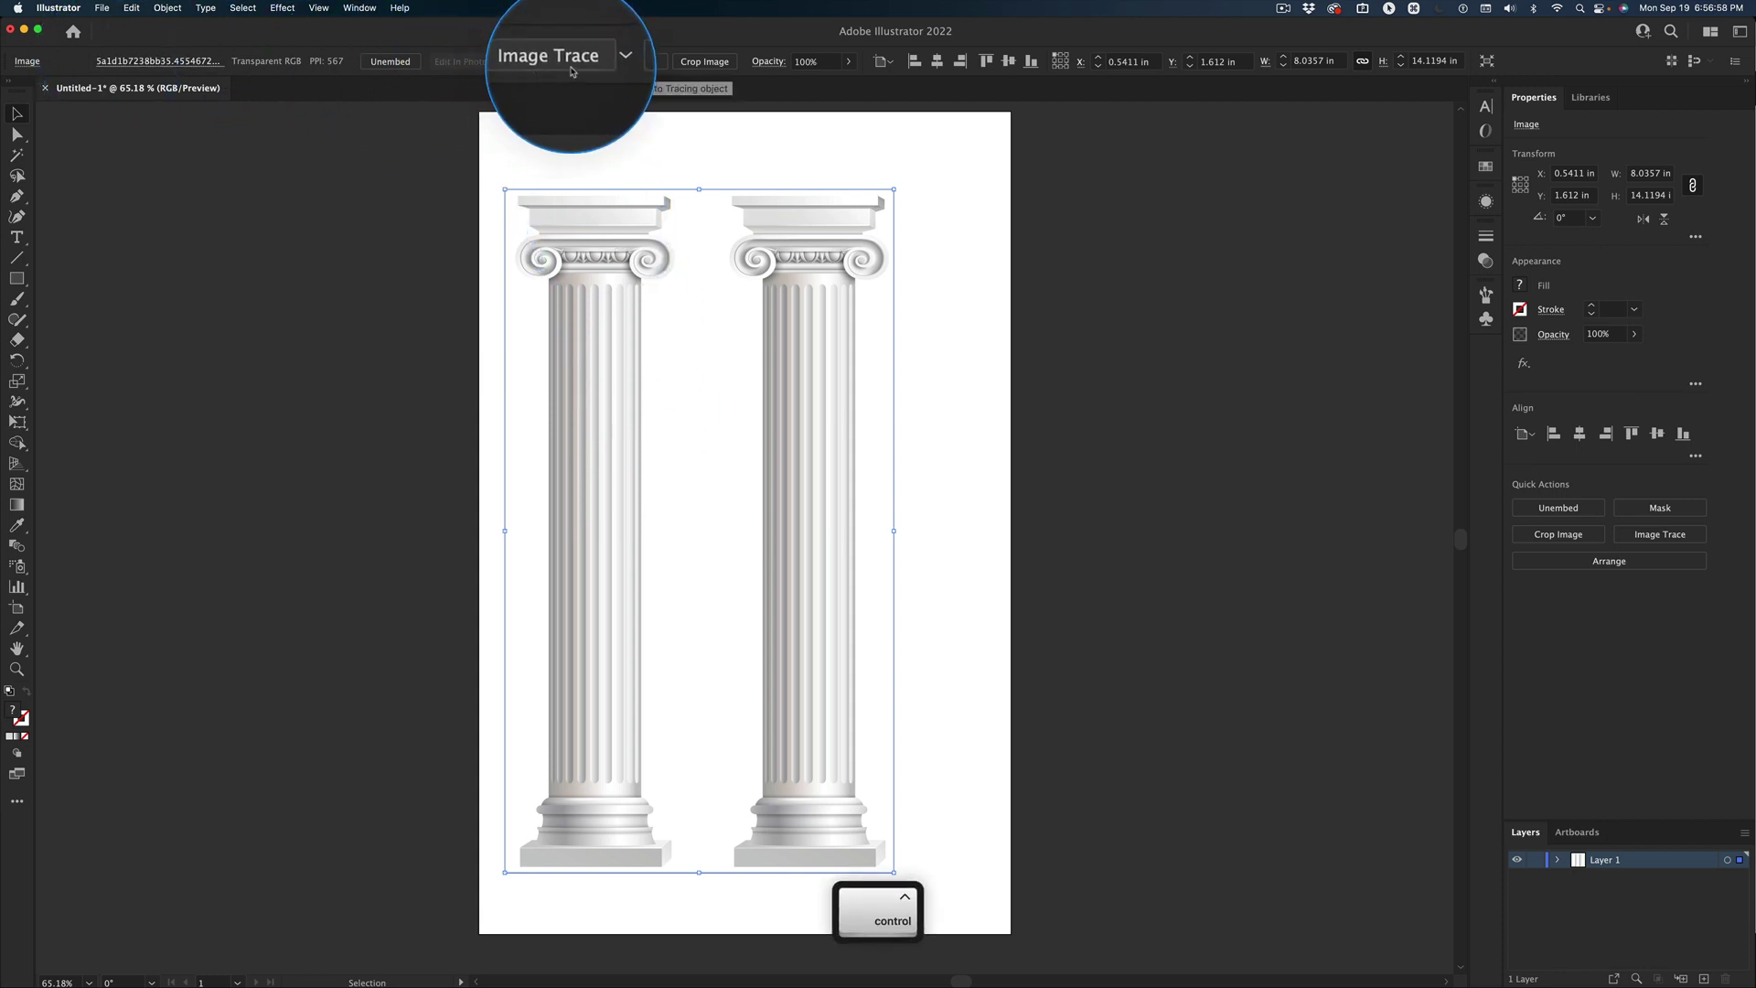
- Image Trace the placed columns with the Shades of Gray preset and expand the tracing into paths
left_click(598, 64)
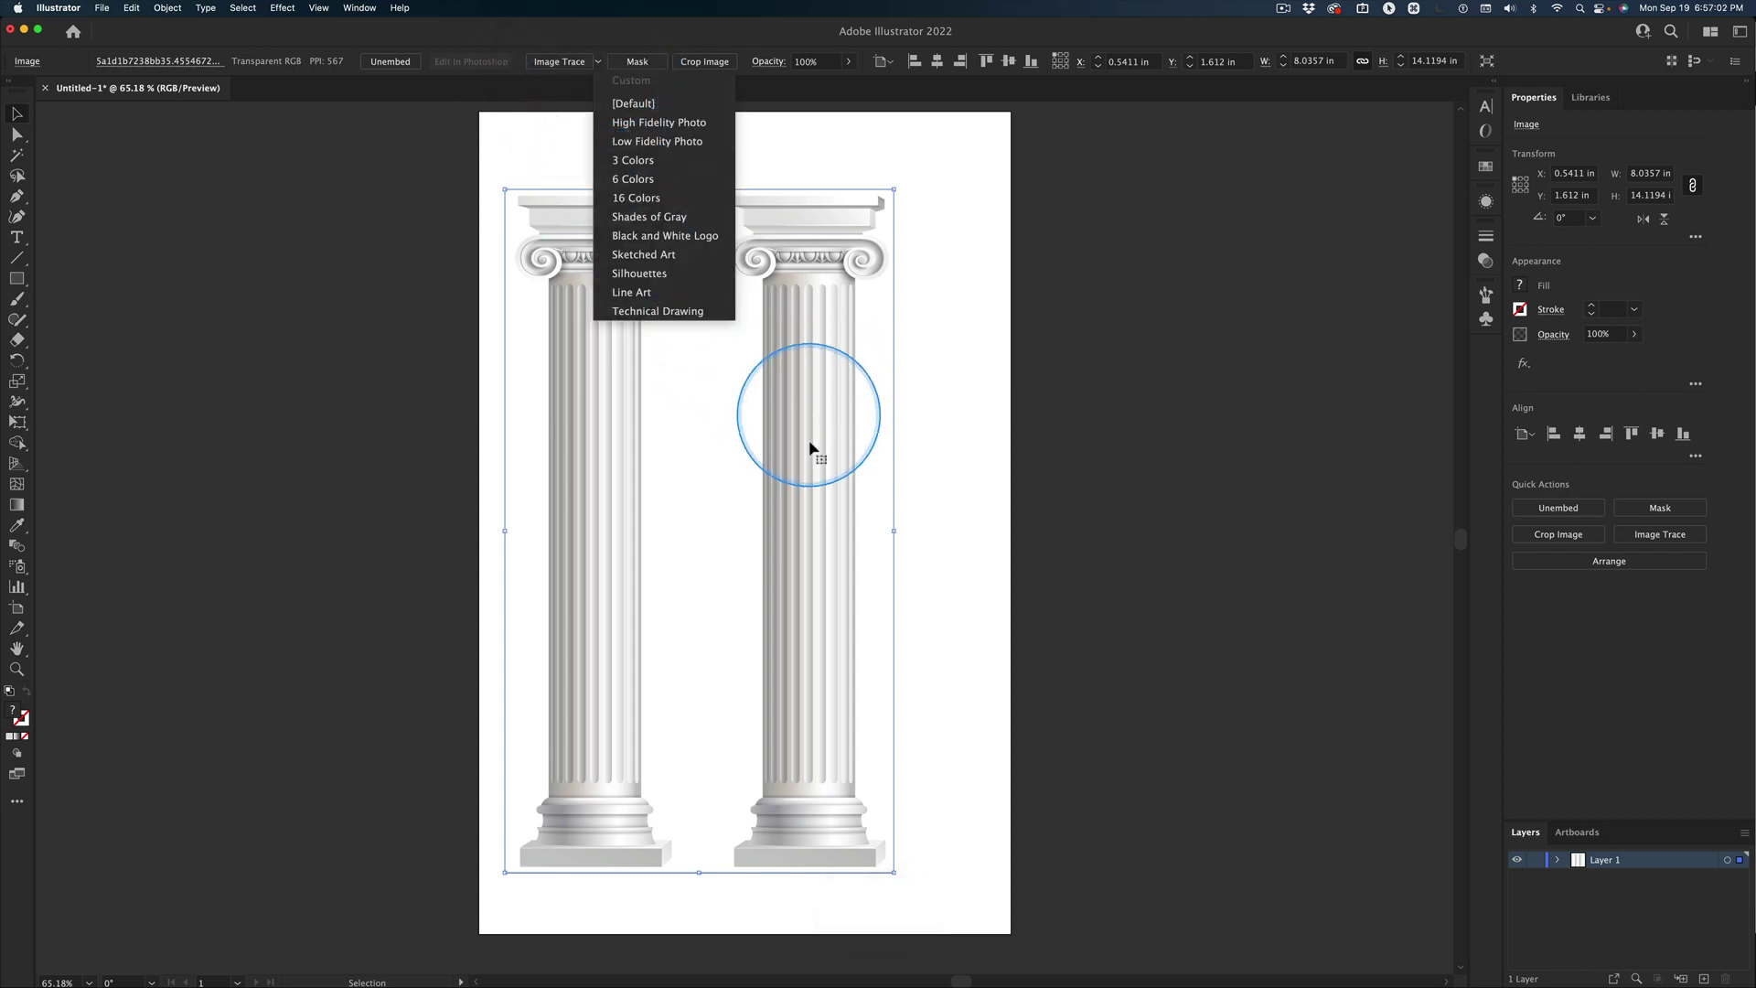
left_click(653, 218)
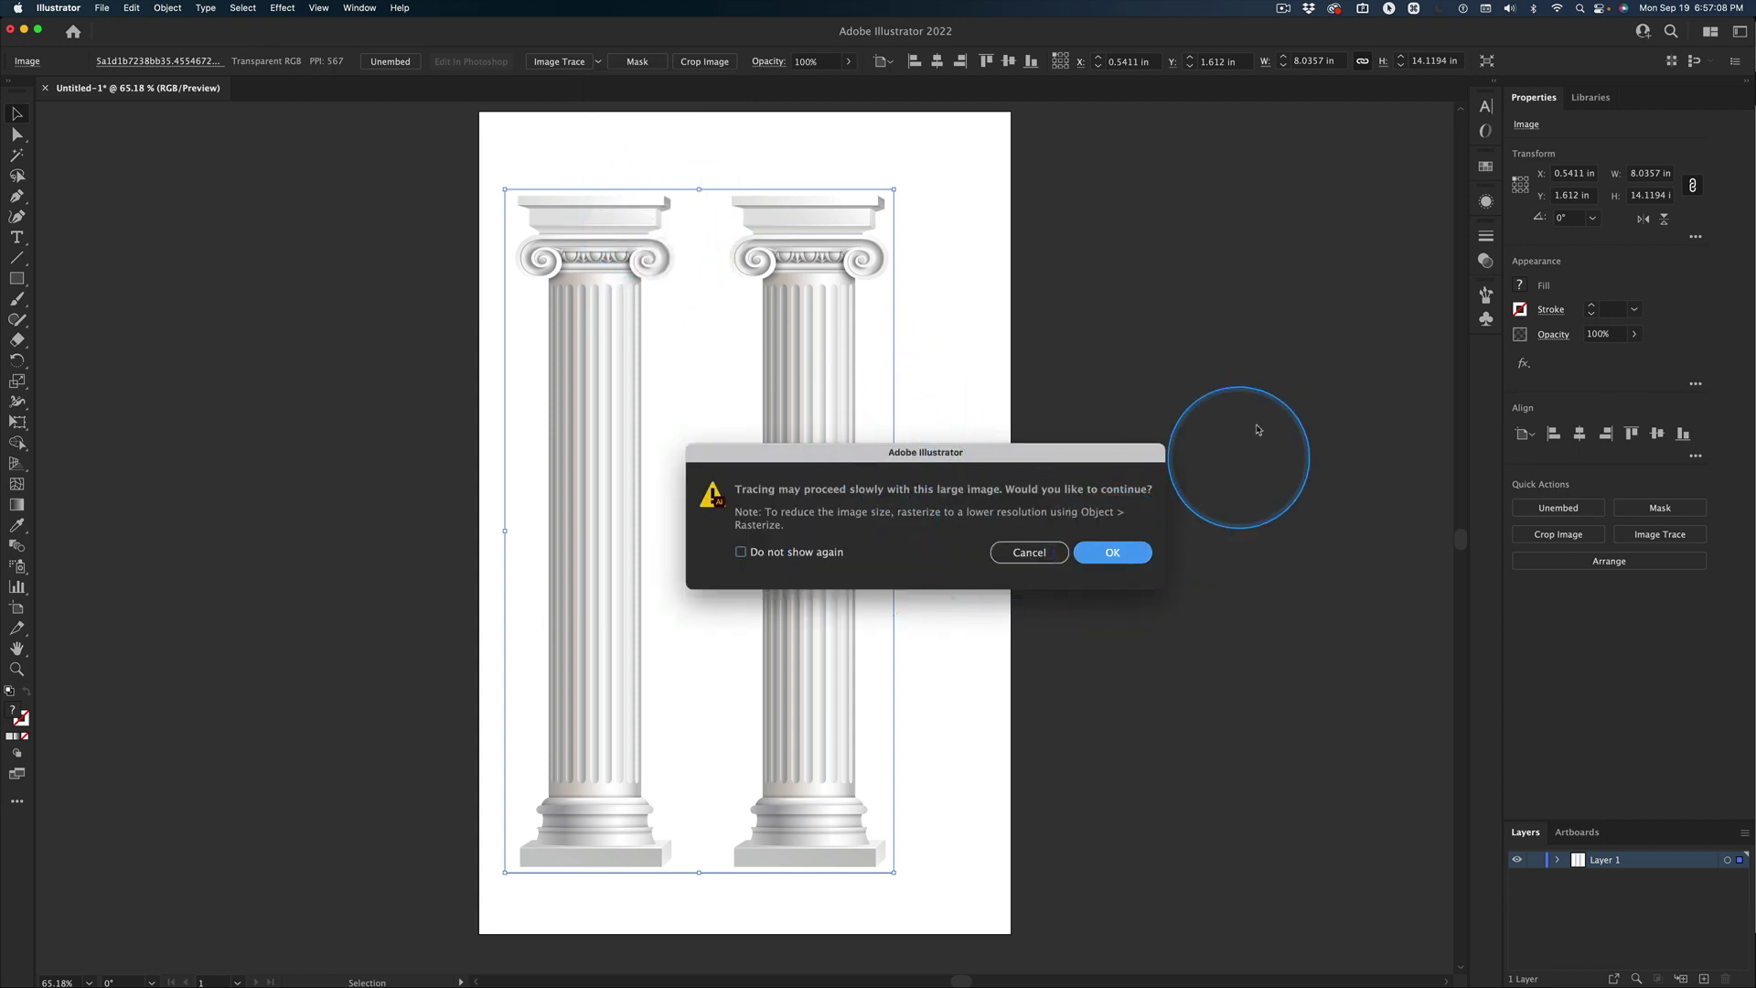
key("Return")
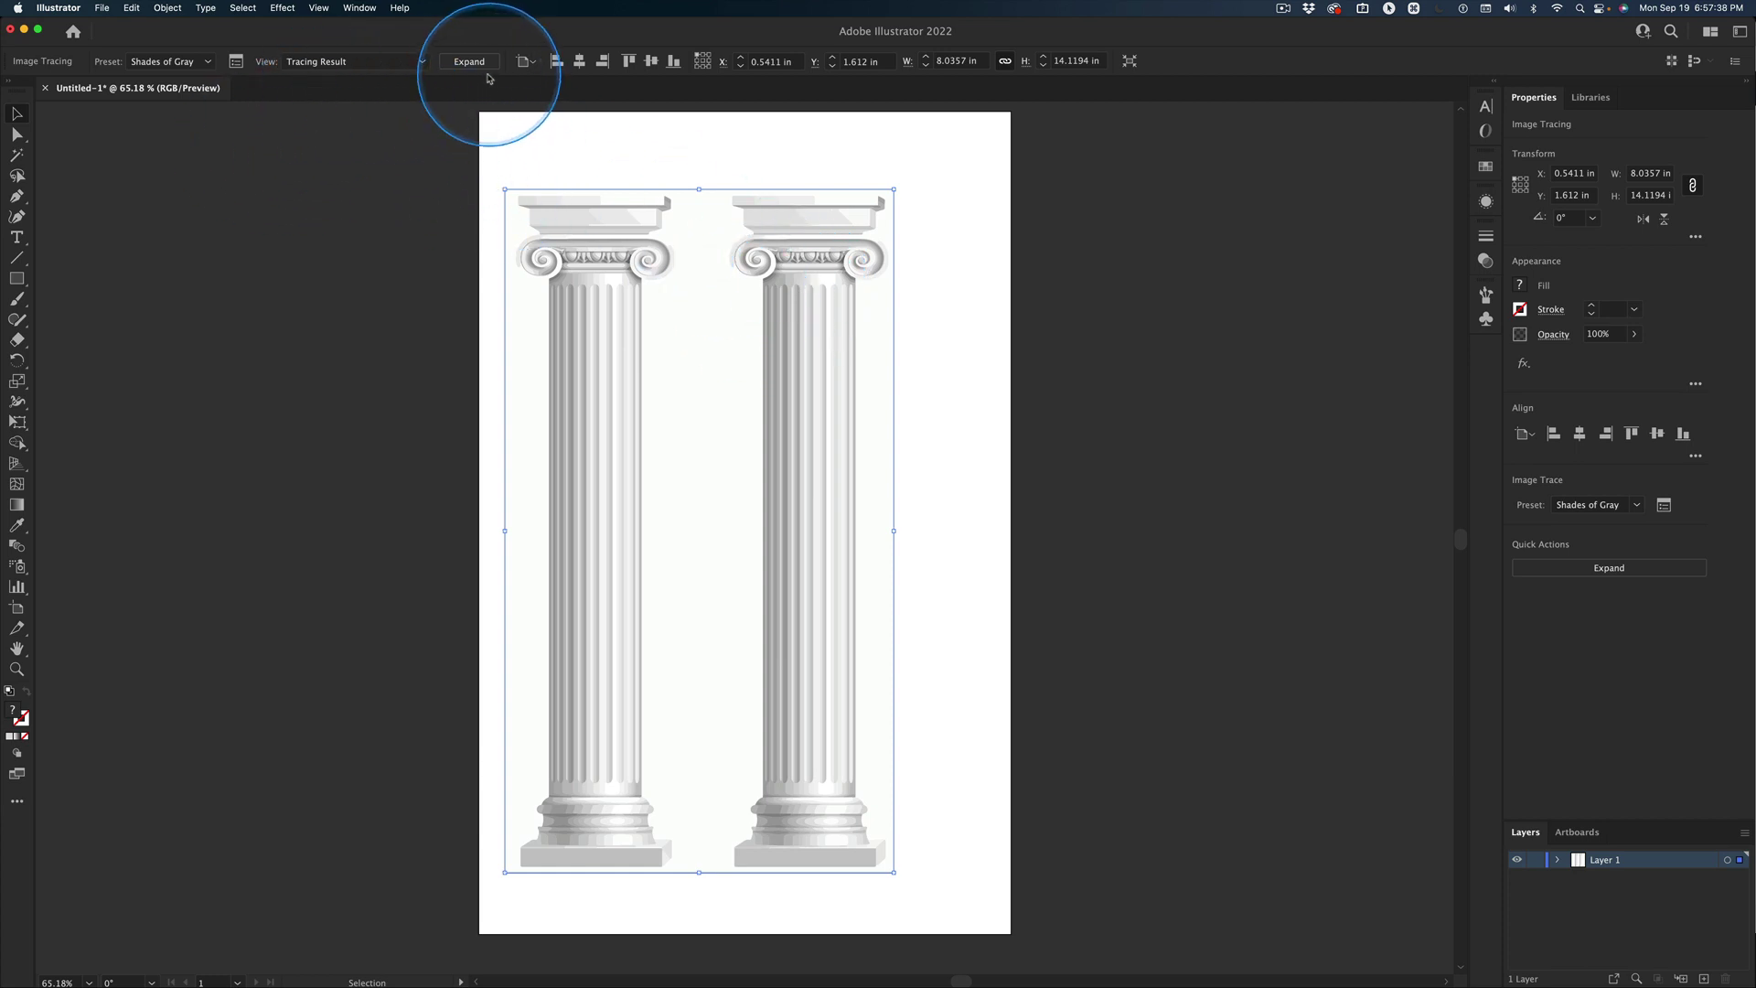
key("ctrl")
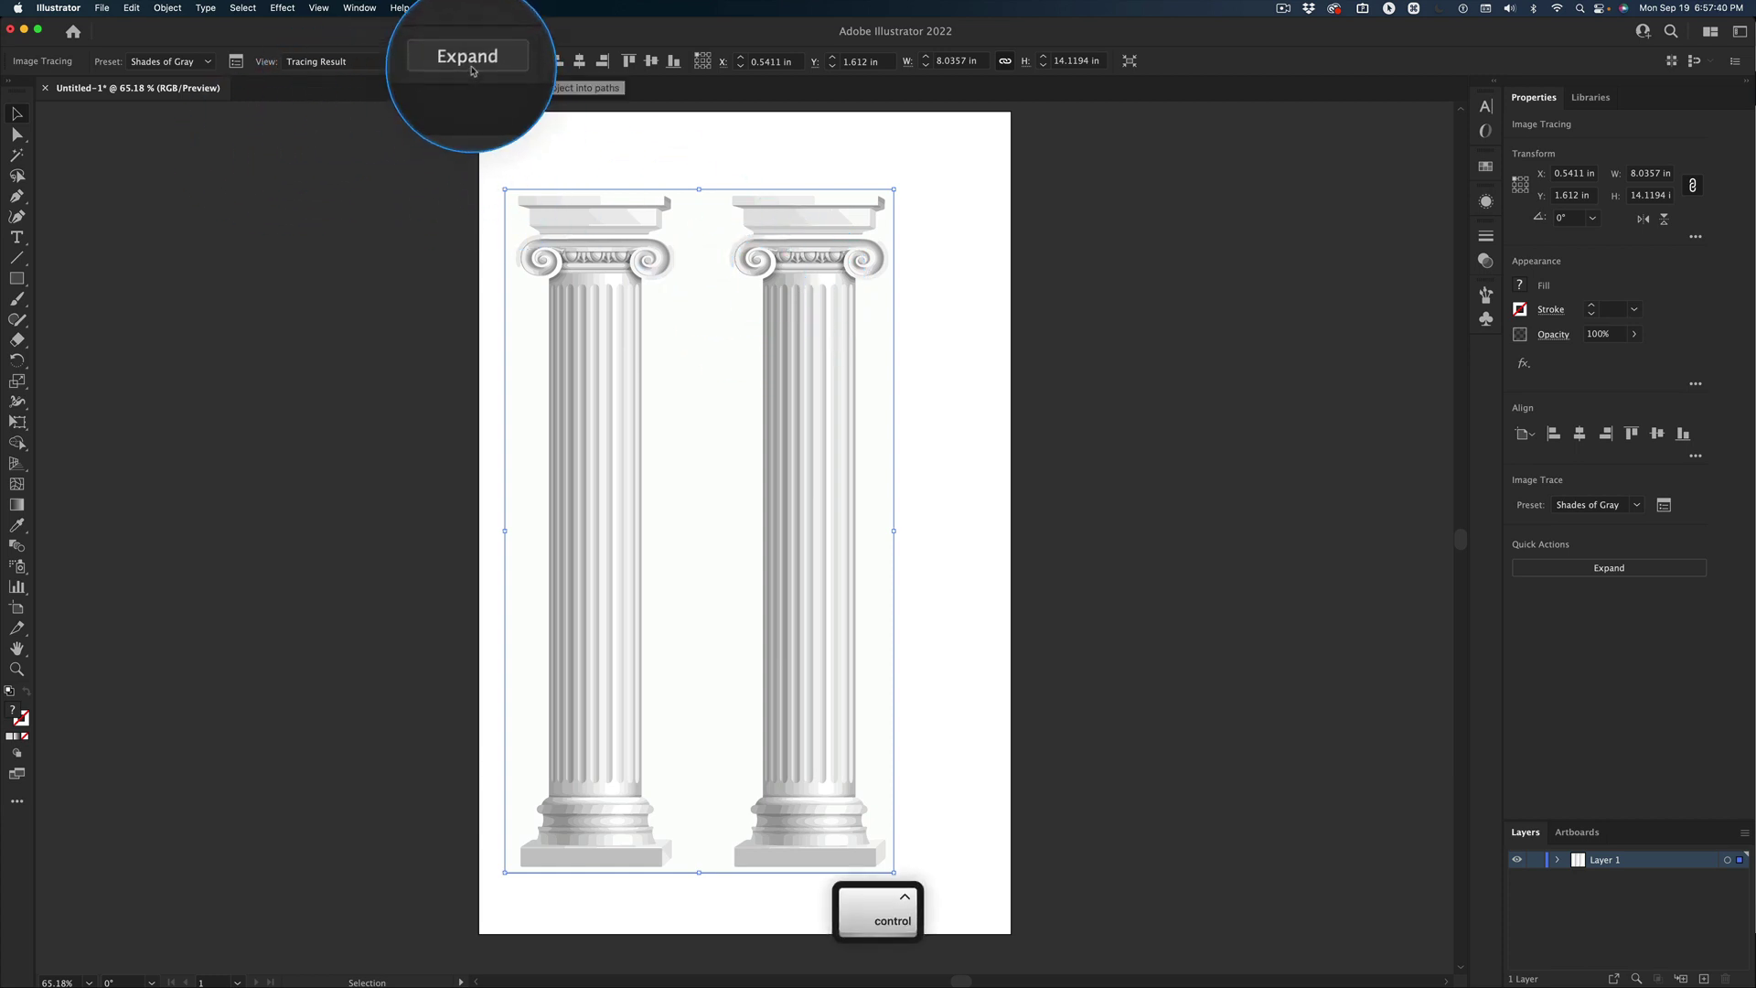
left_click(470, 62)
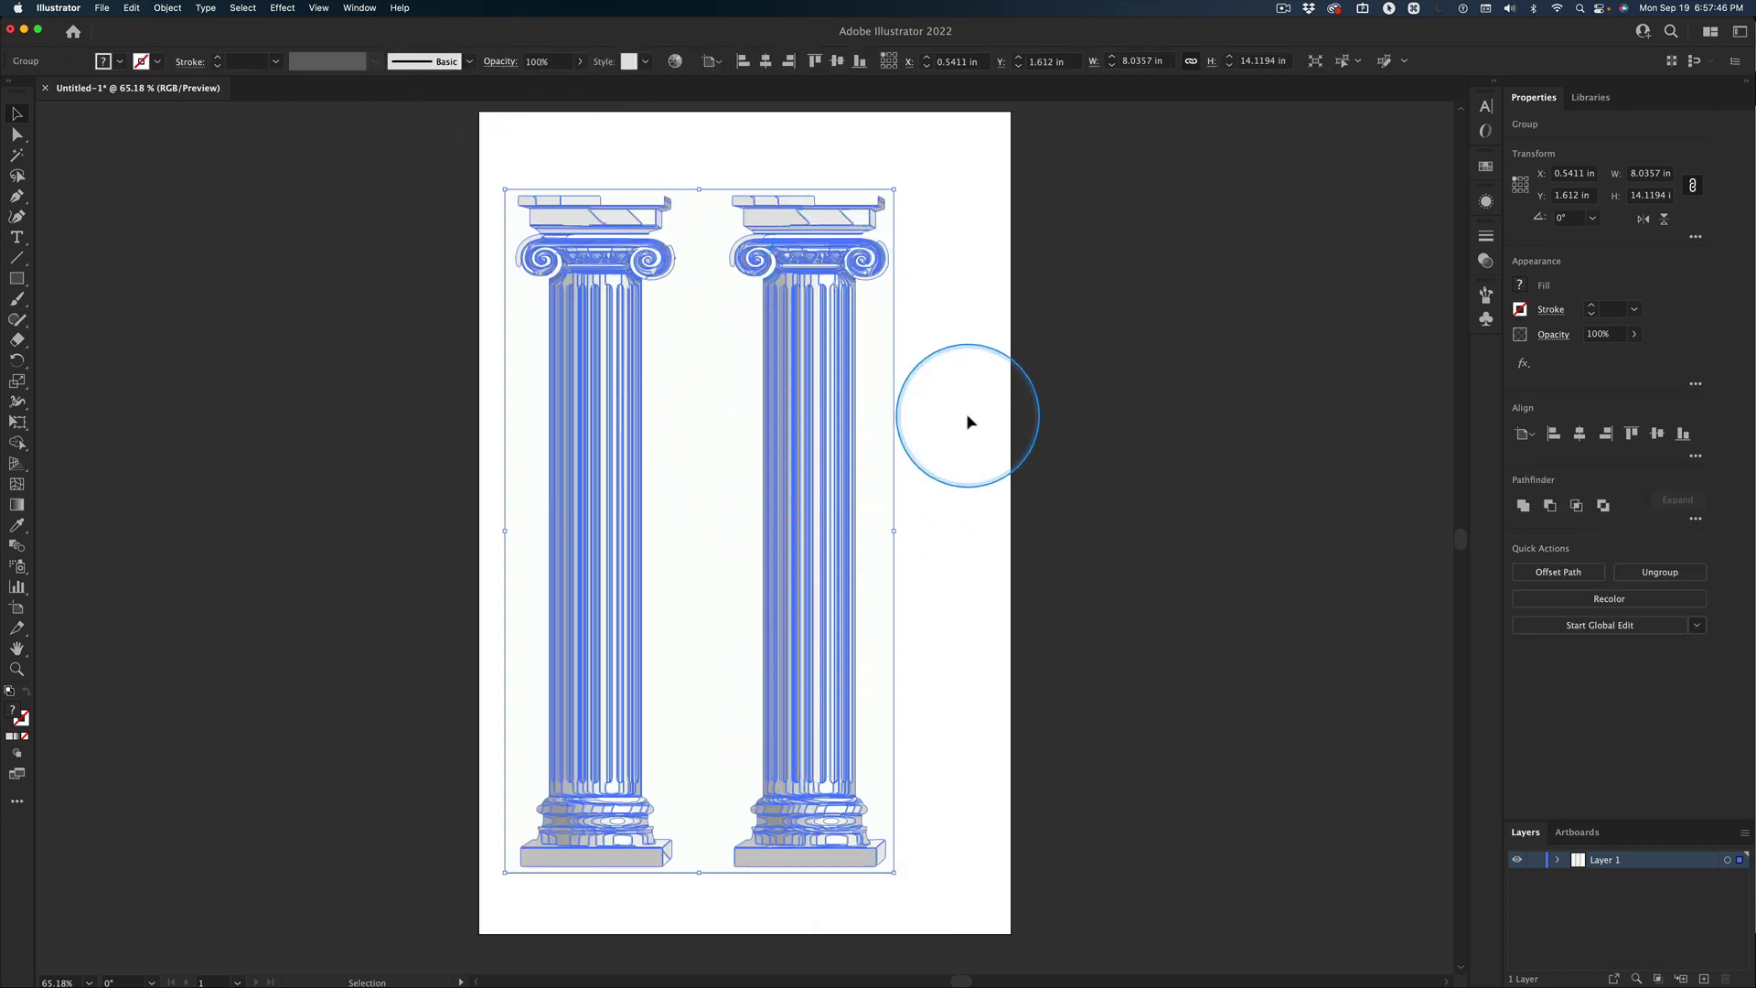
- Ungroup the expanded column tracing so that its paths can be selected individually
left_click(968, 416)
left_click(824, 369)
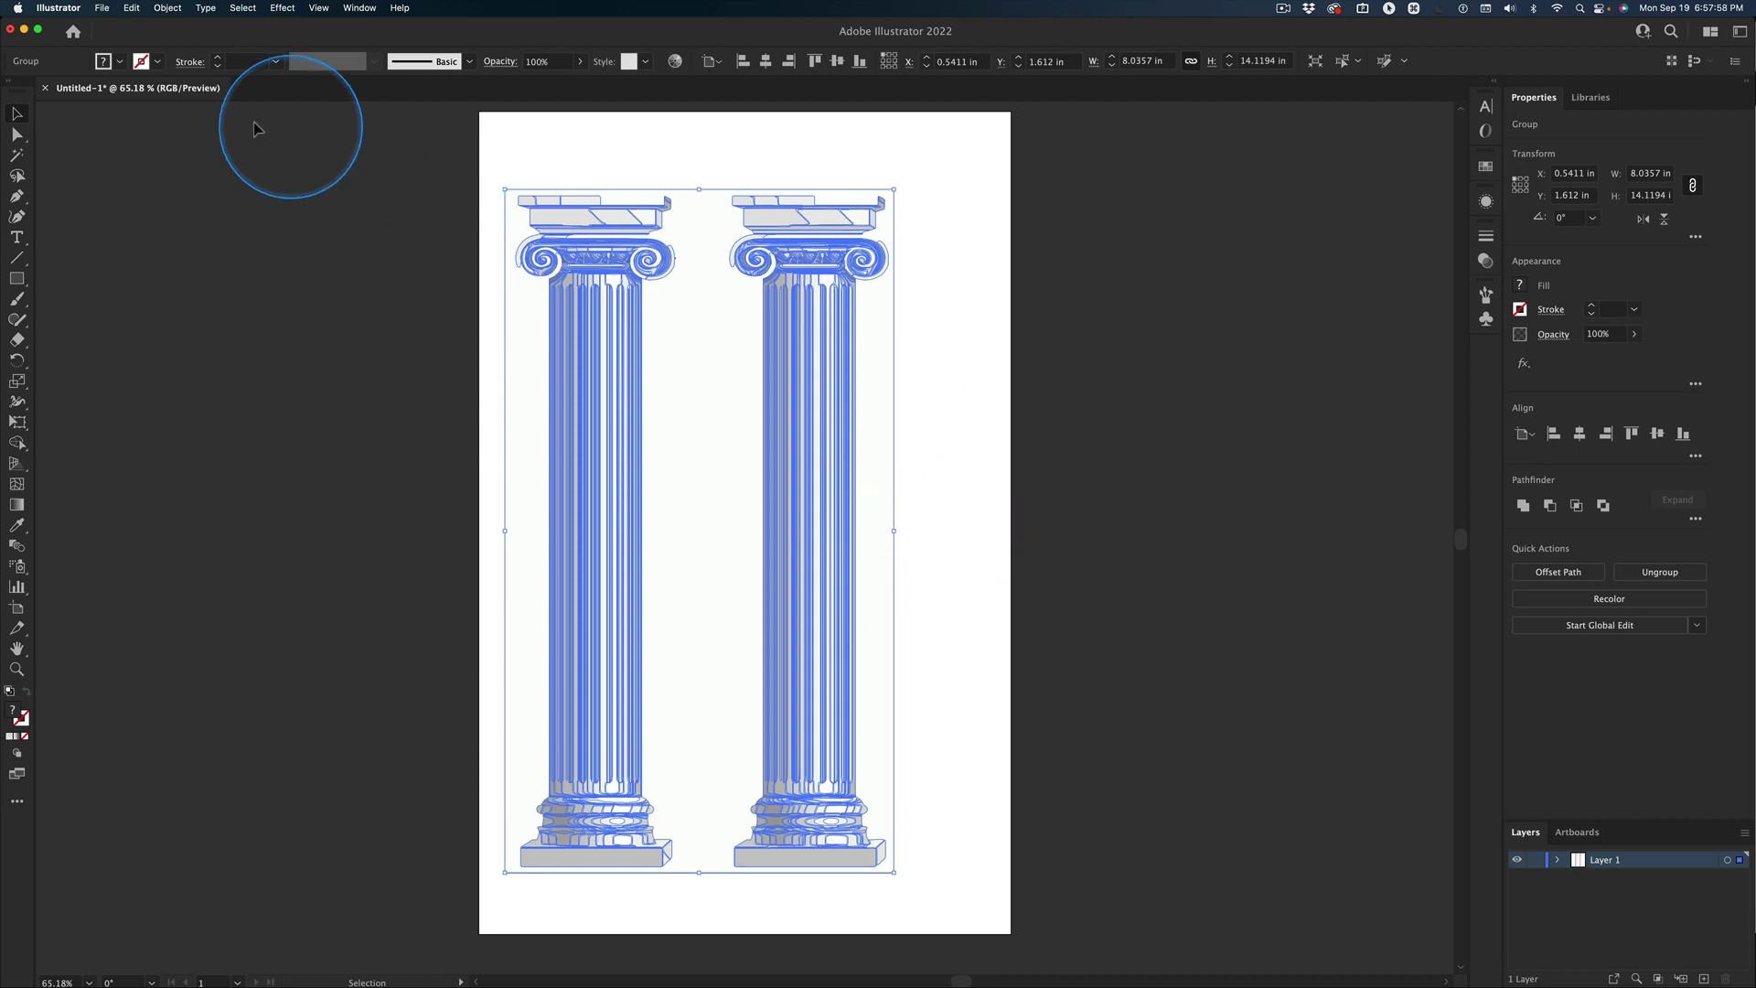
left_click(167, 9)
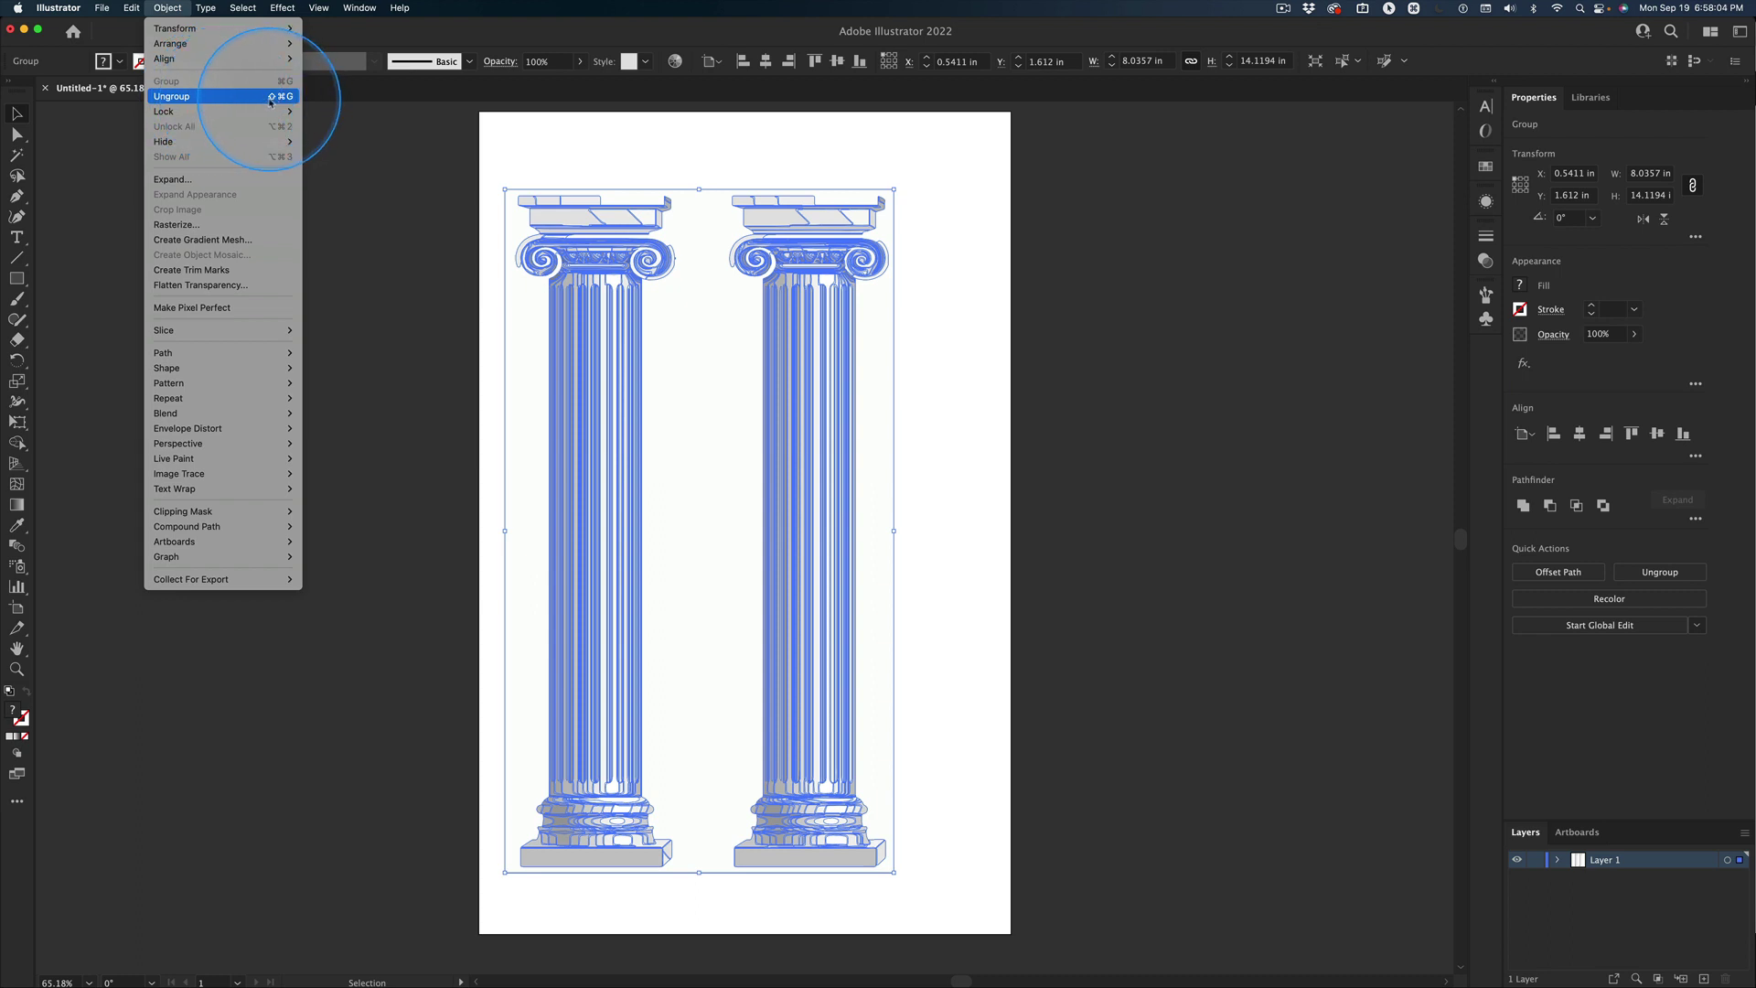
right_click(822, 309)
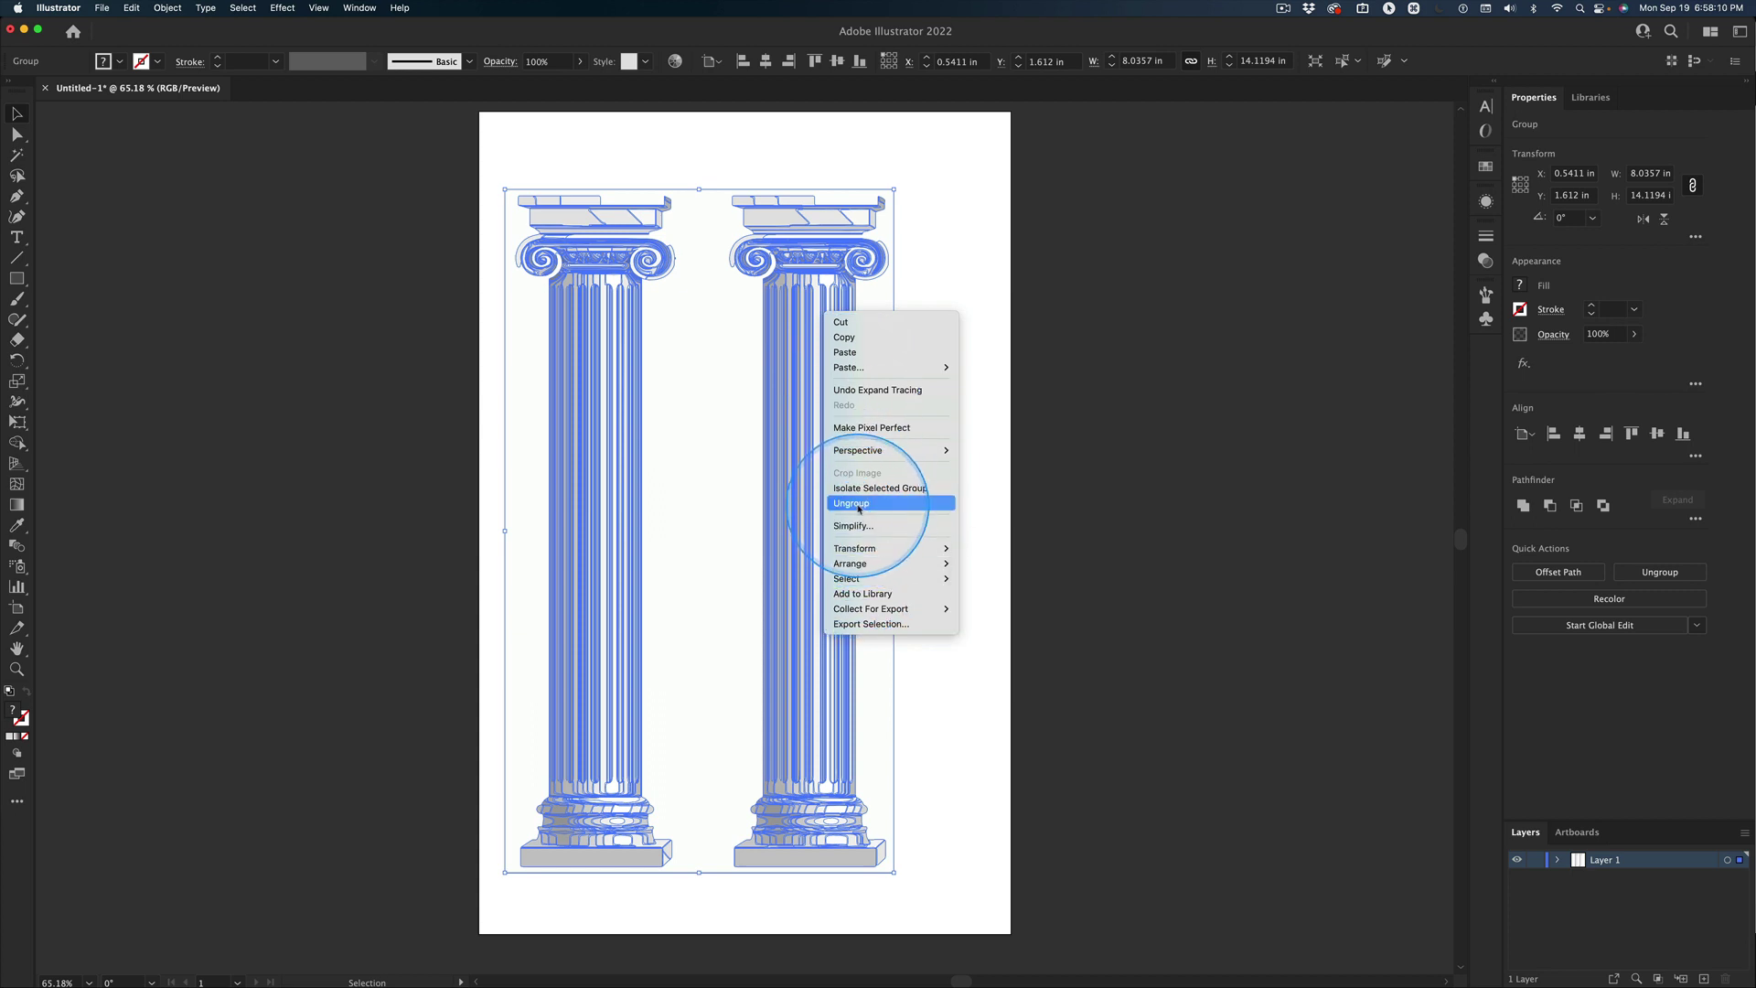
left_click(1009, 444)
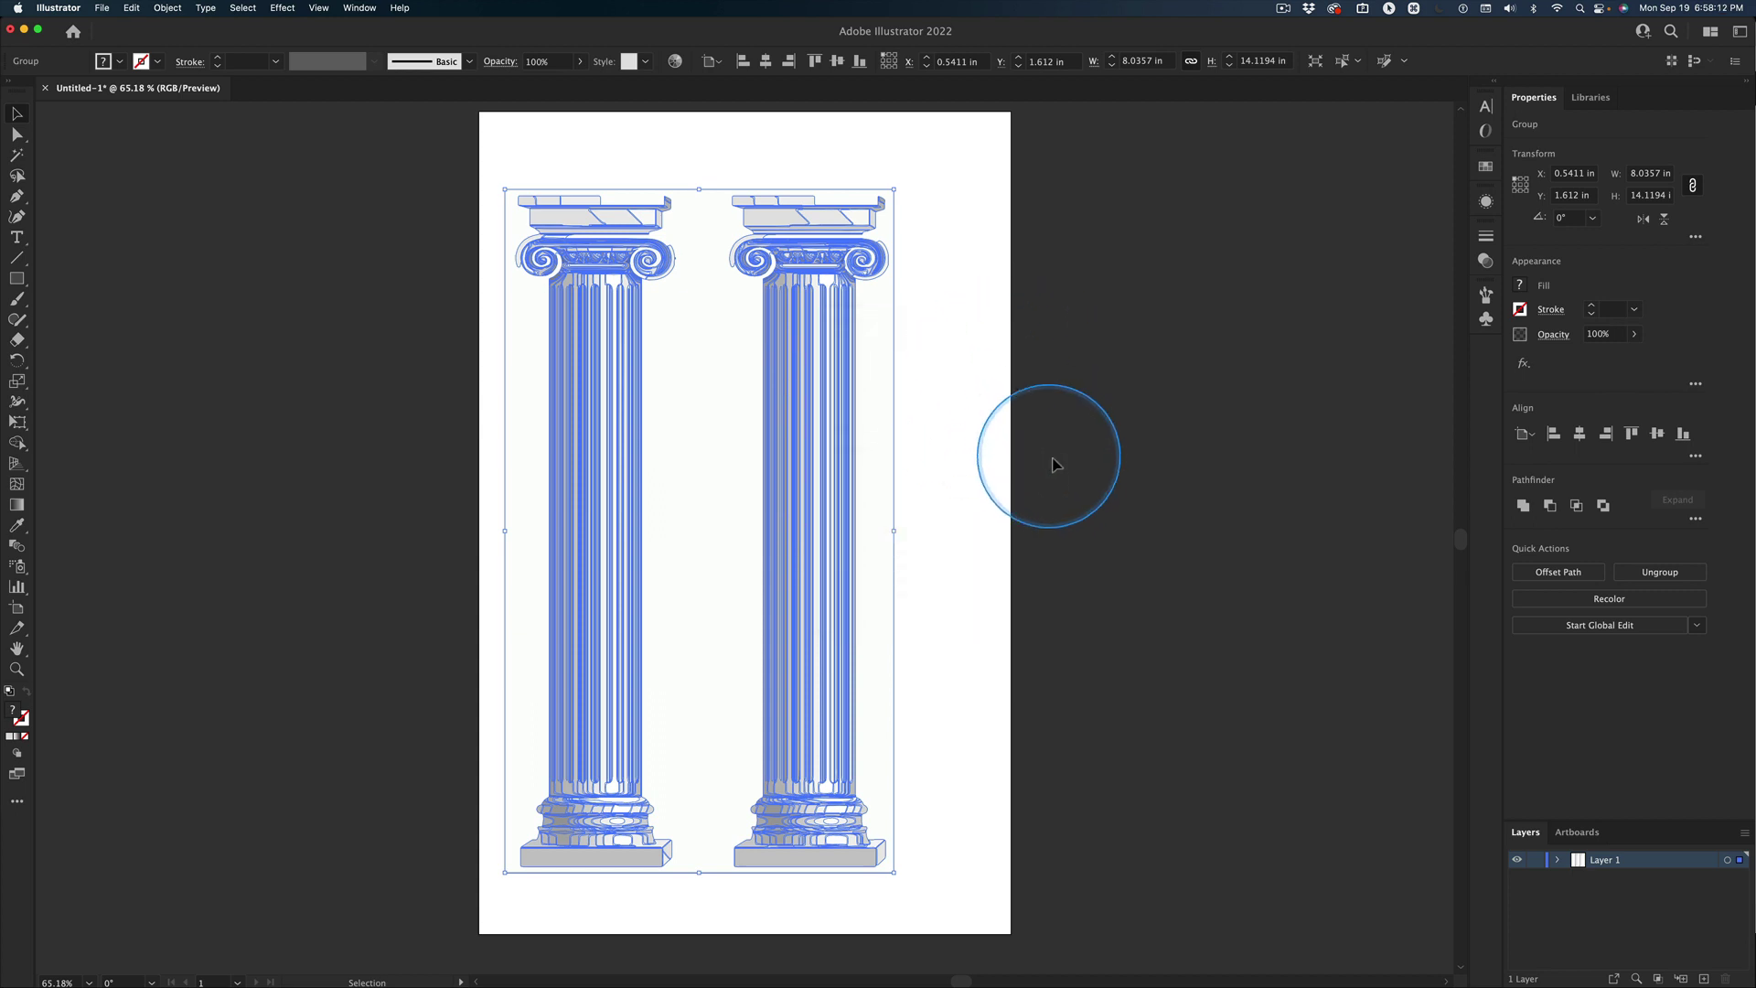
key("shift+super")
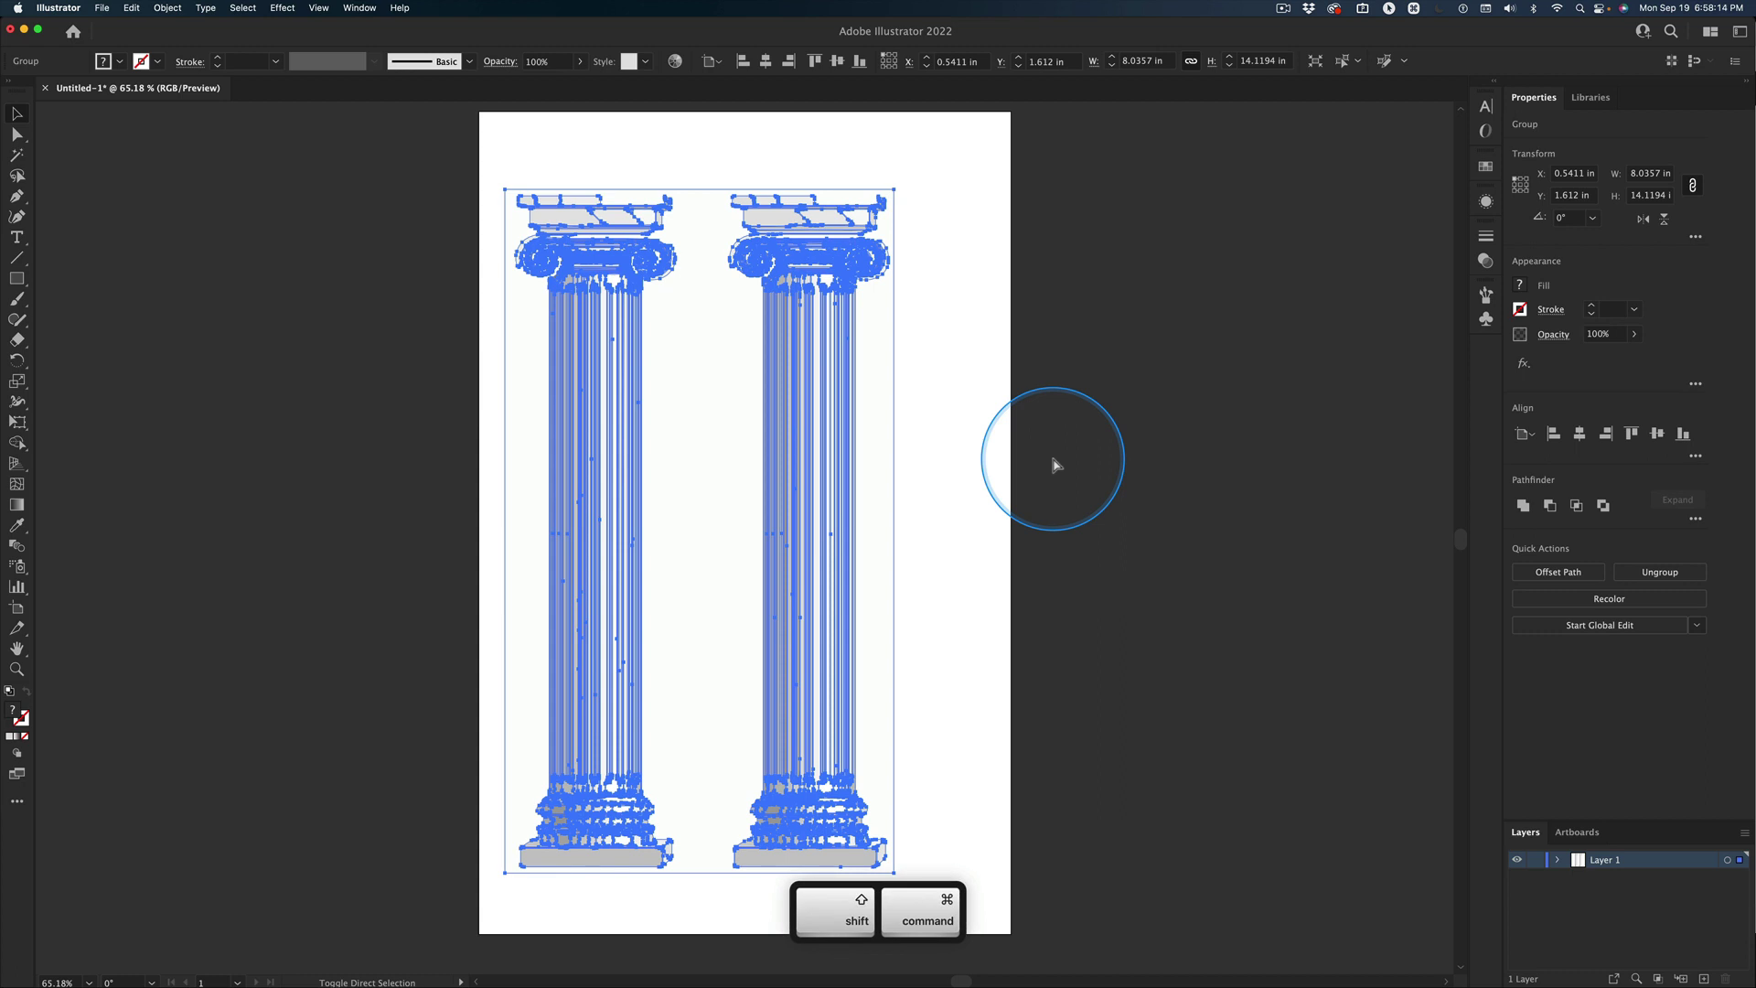
key("shift+super+g")
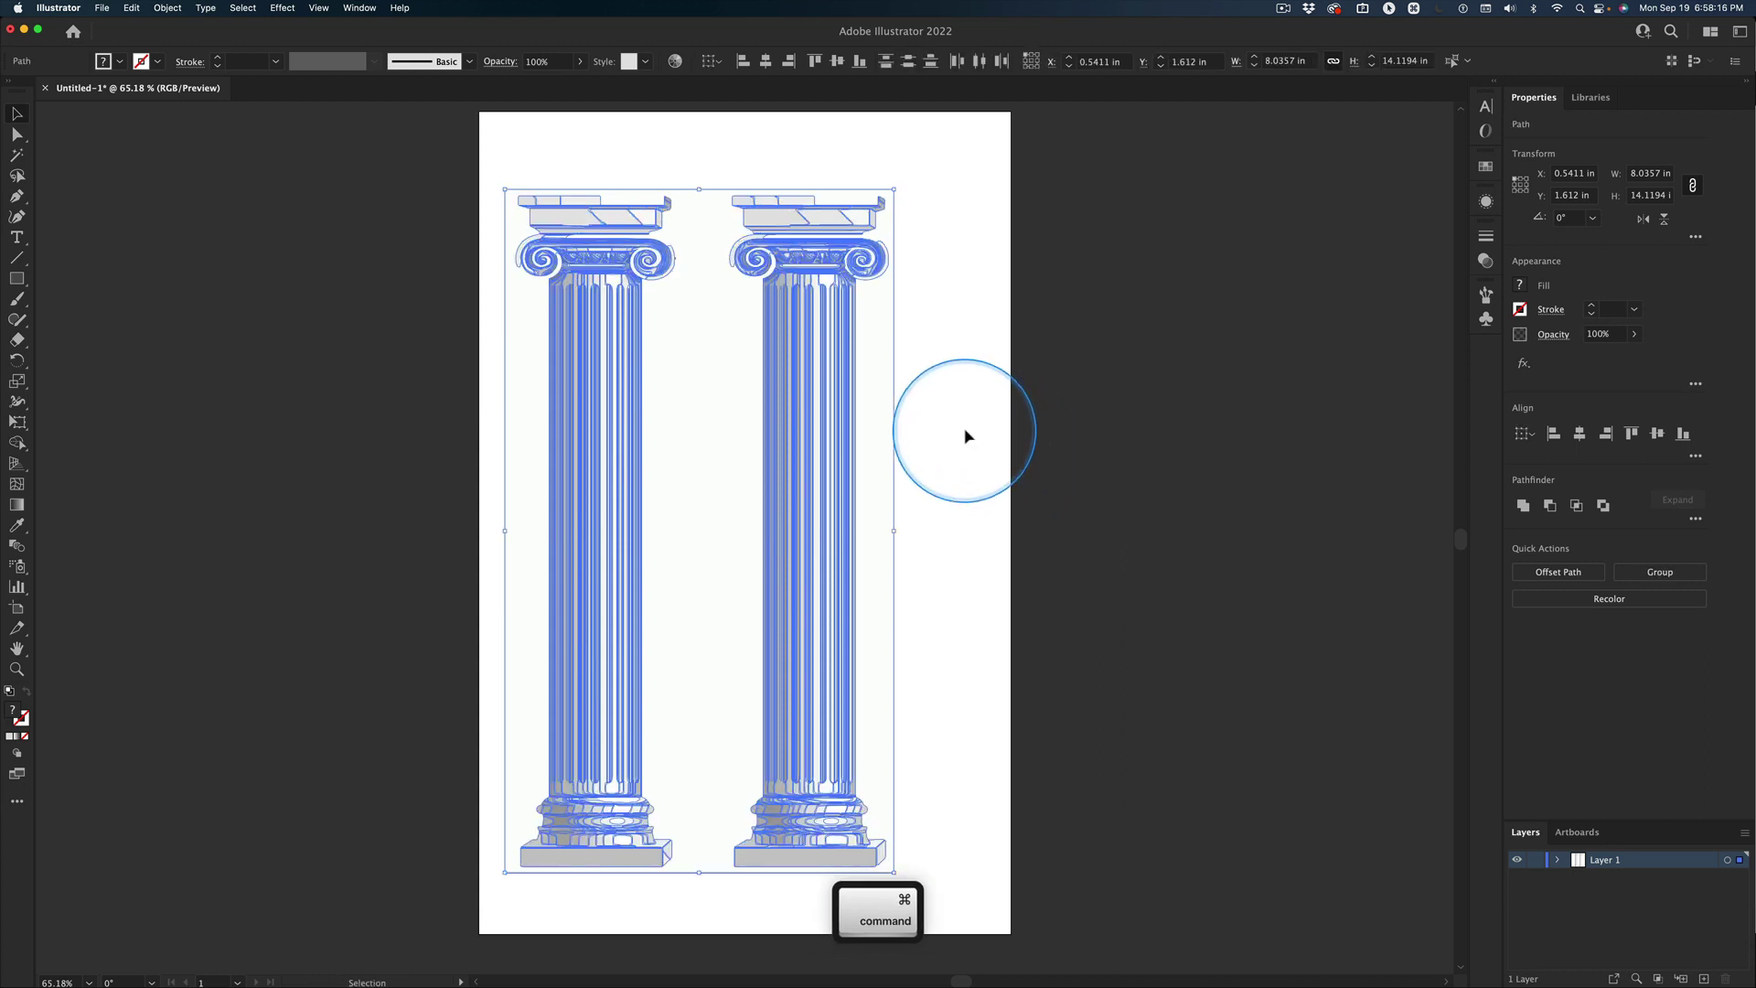
left_click(979, 407)
left_click(815, 356)
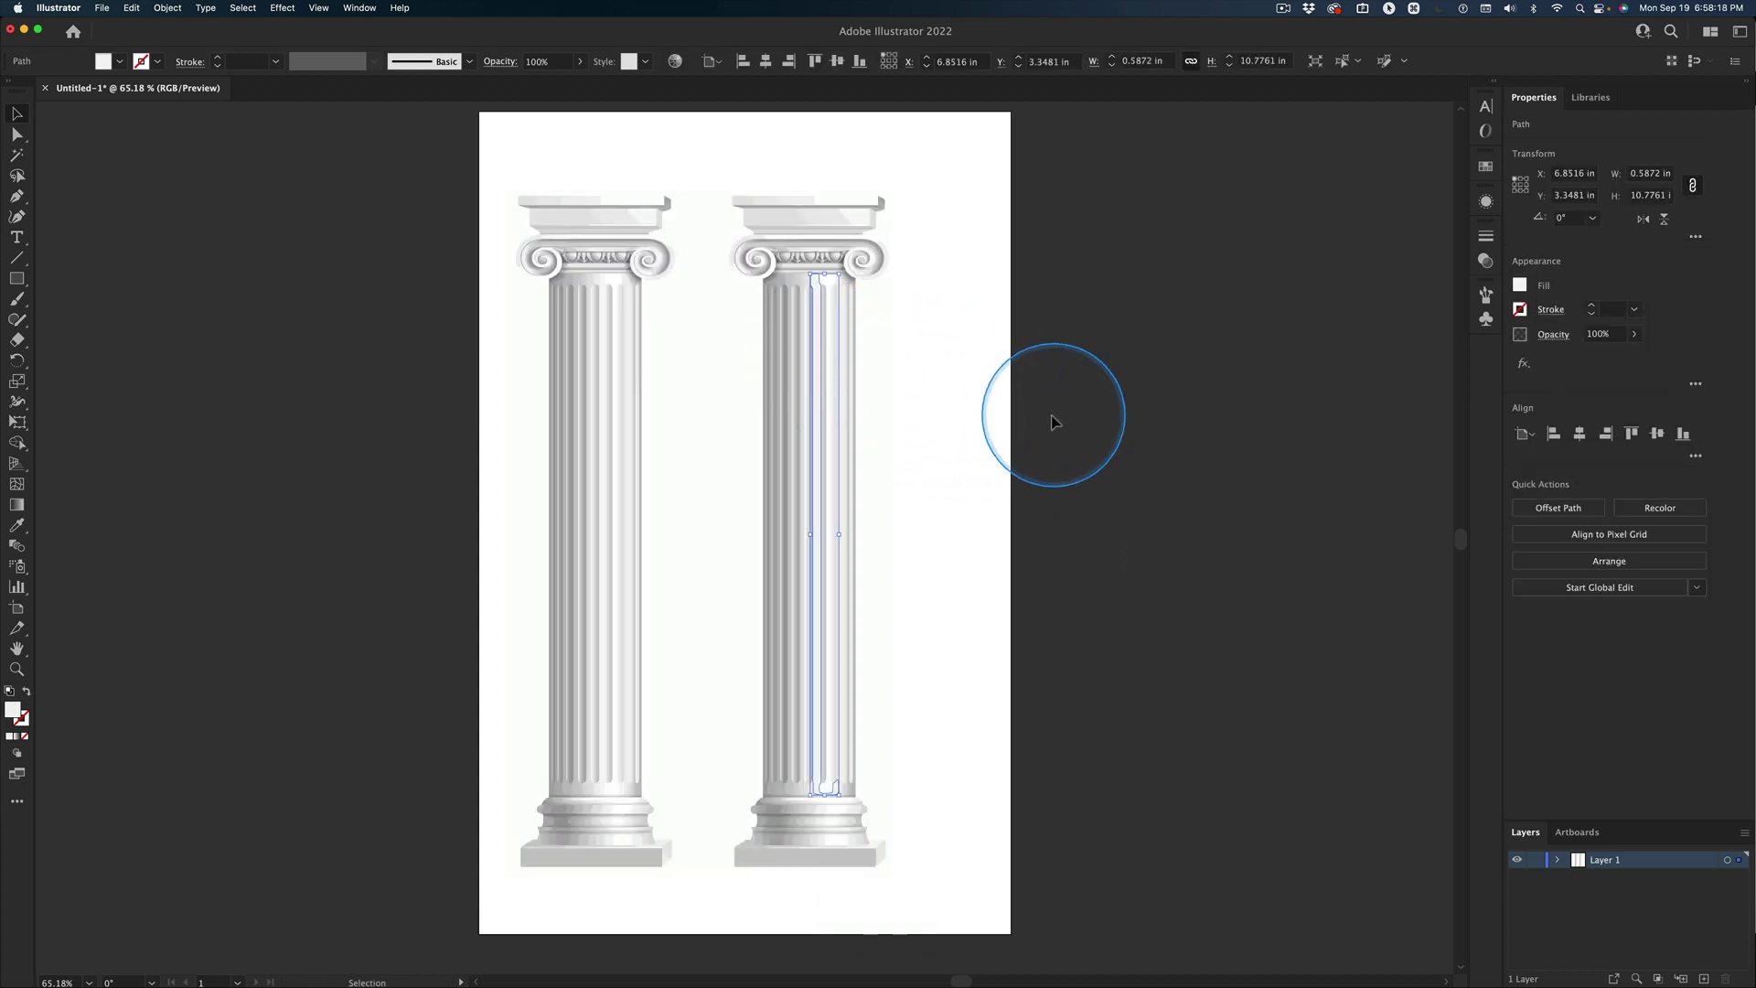
- Select the off-white background path behind the two columns and delete it
left_click_drag(912, 195, 720, 908)
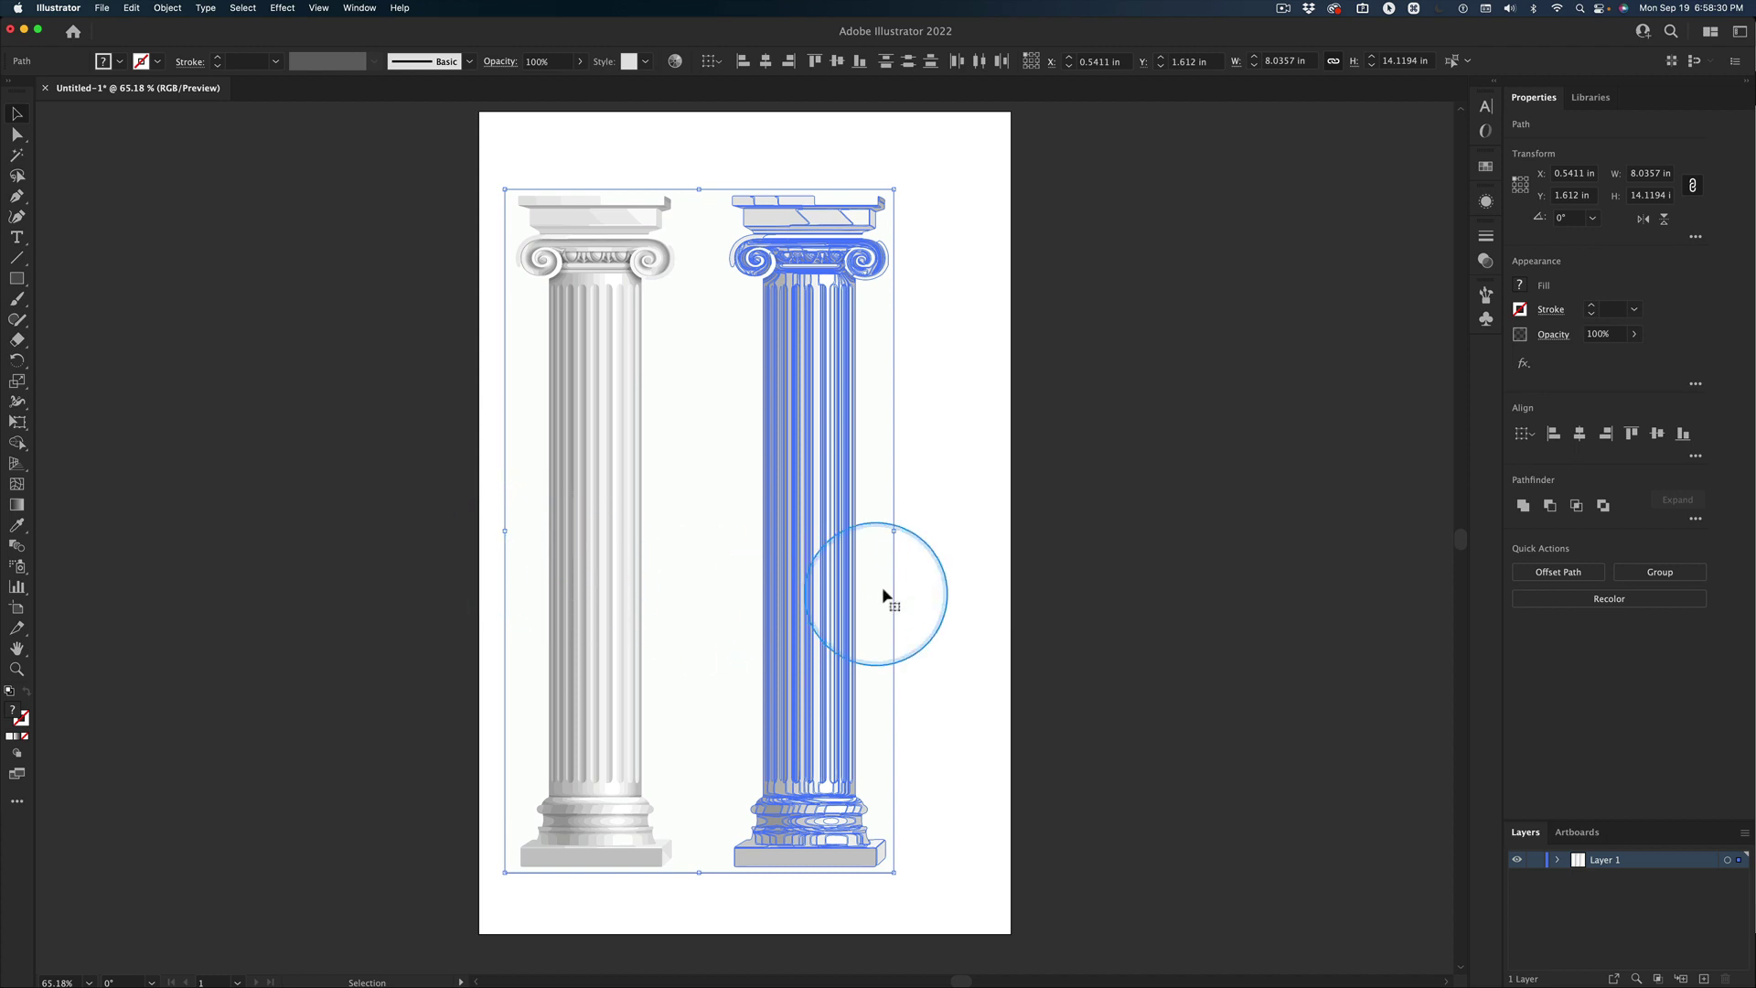
left_click(956, 545)
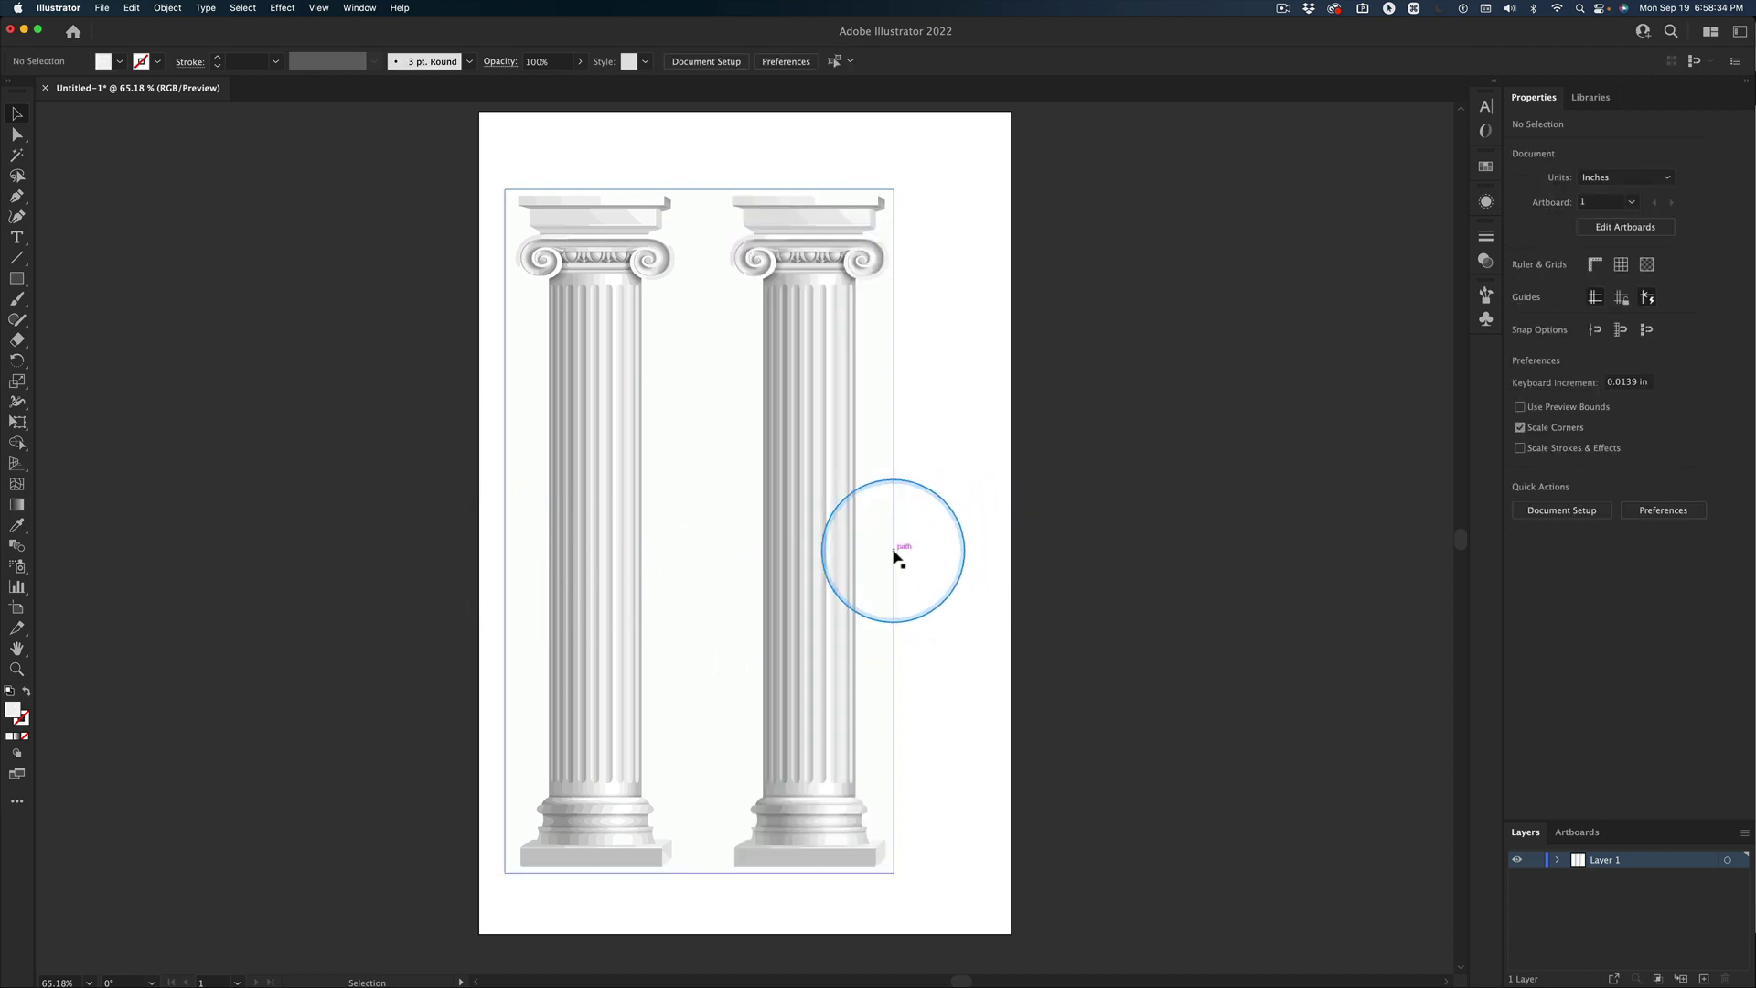
left_click(894, 555)
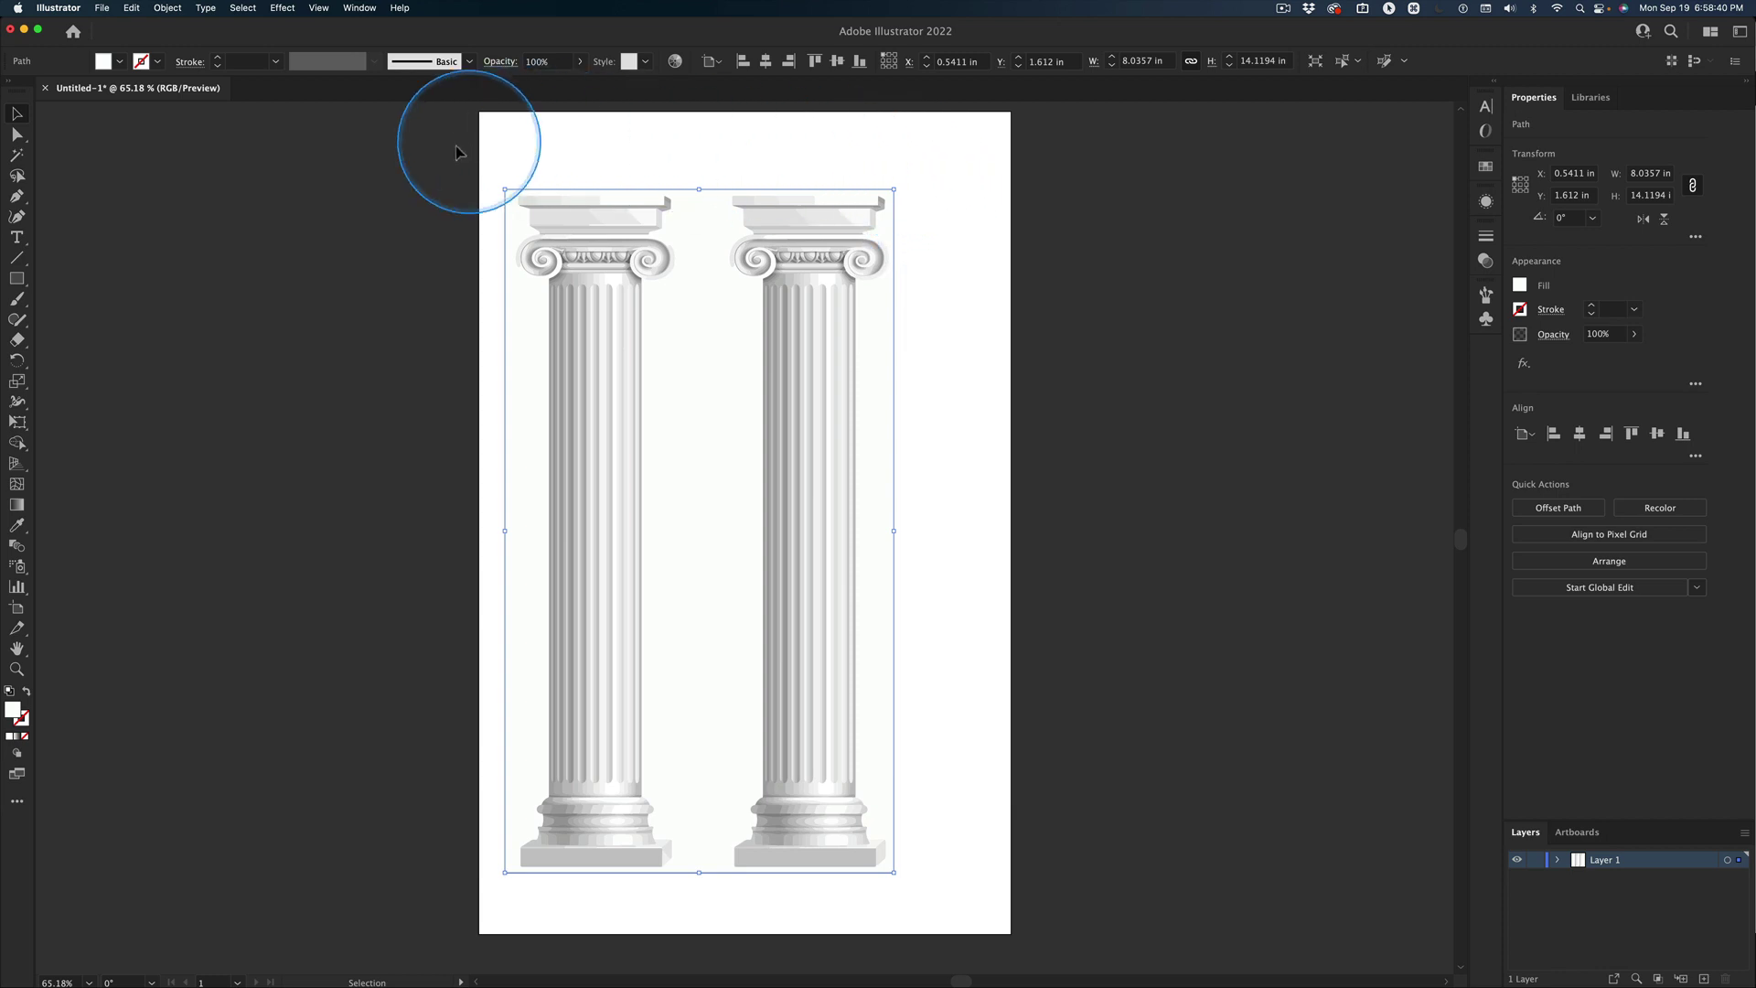
left_click(1205, 446)
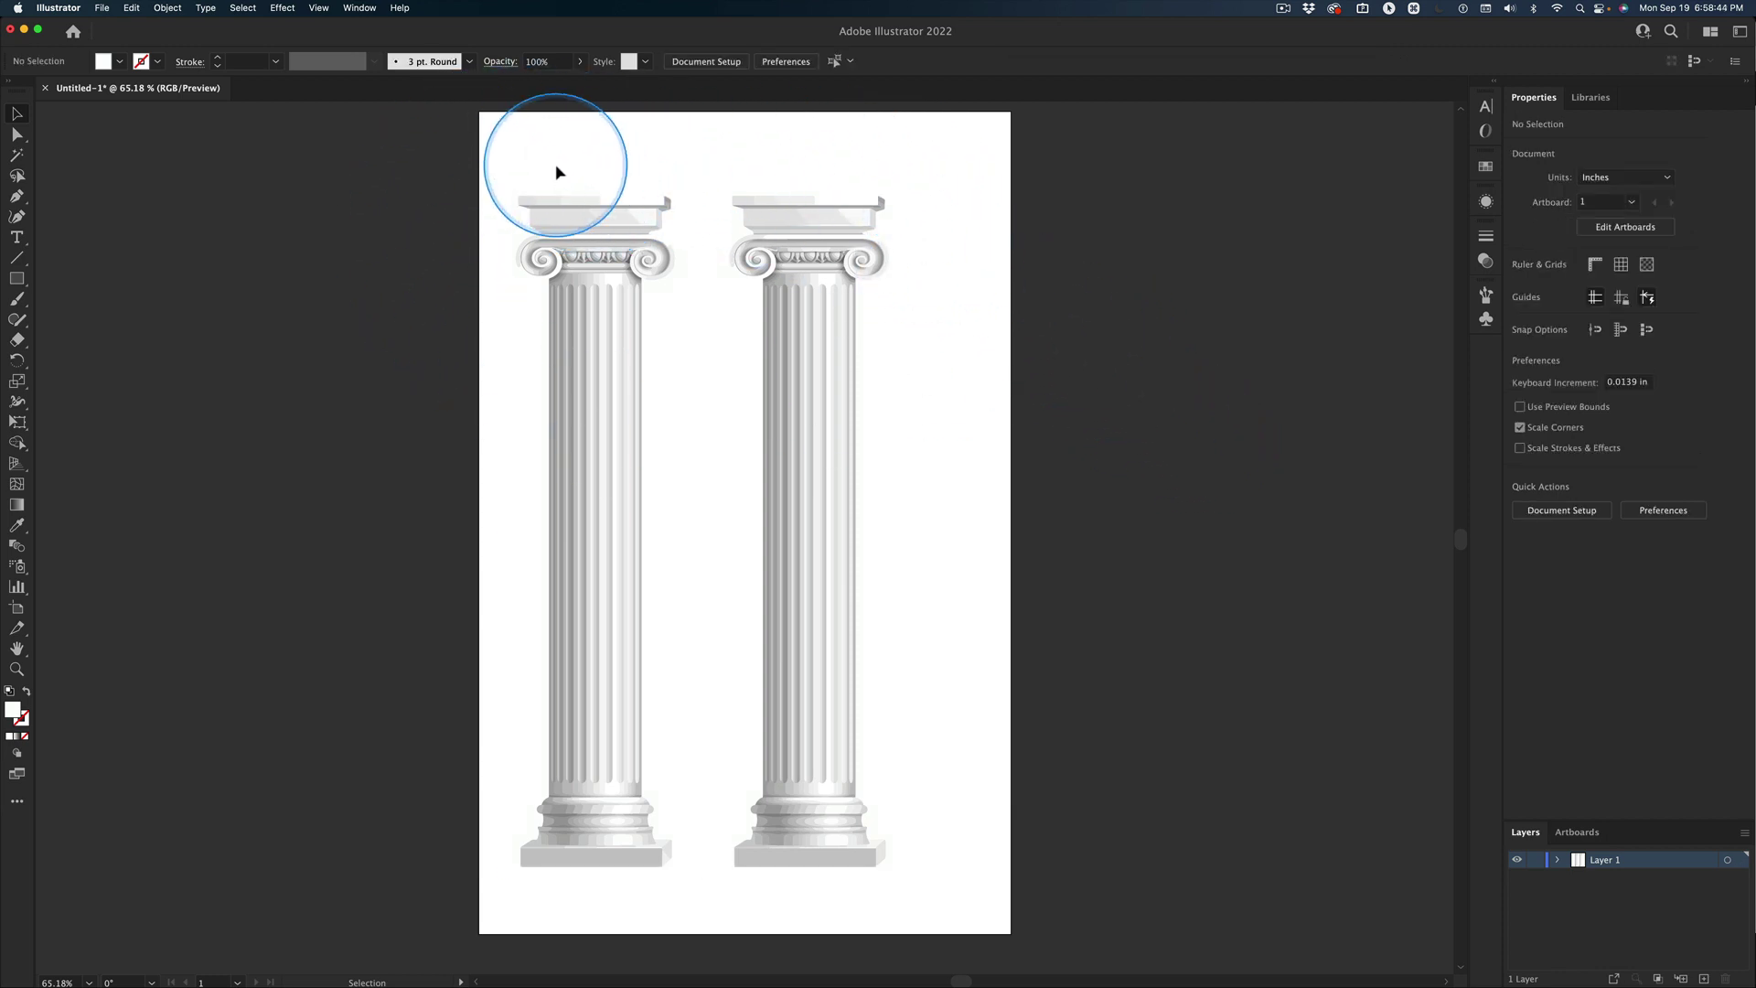
- Select all the paths of the left column and delete them
left_click(631, 247)
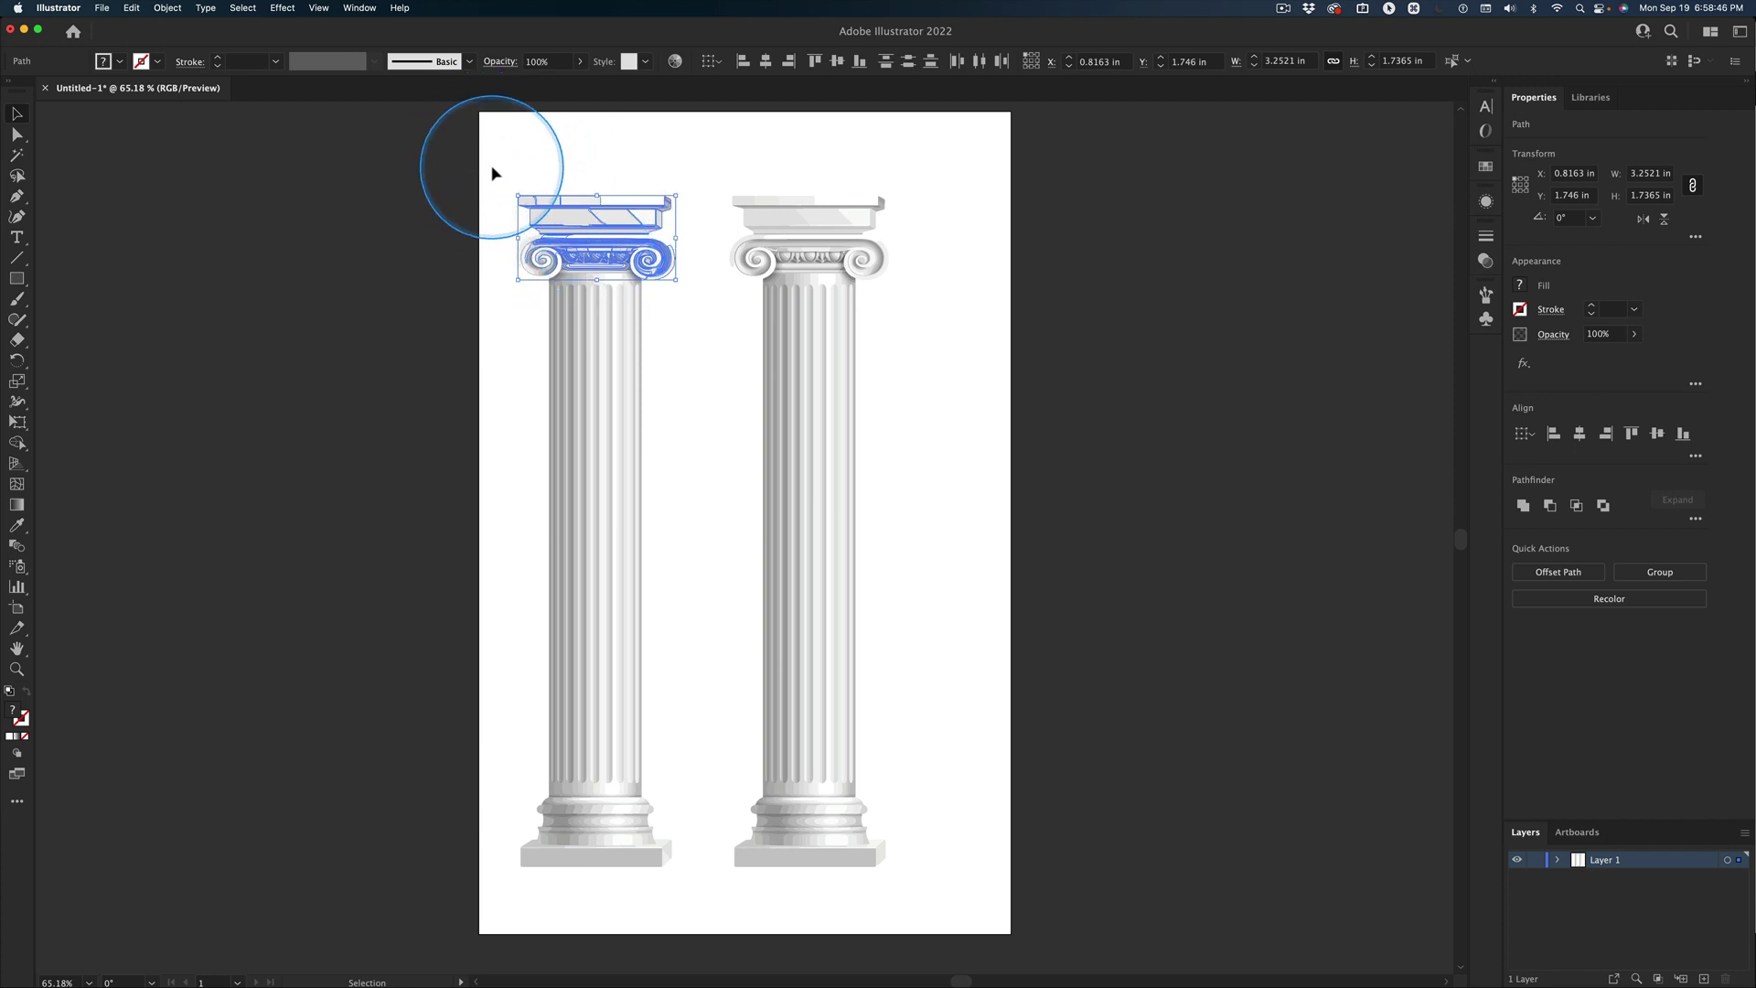
left_click_drag(491, 167, 701, 879)
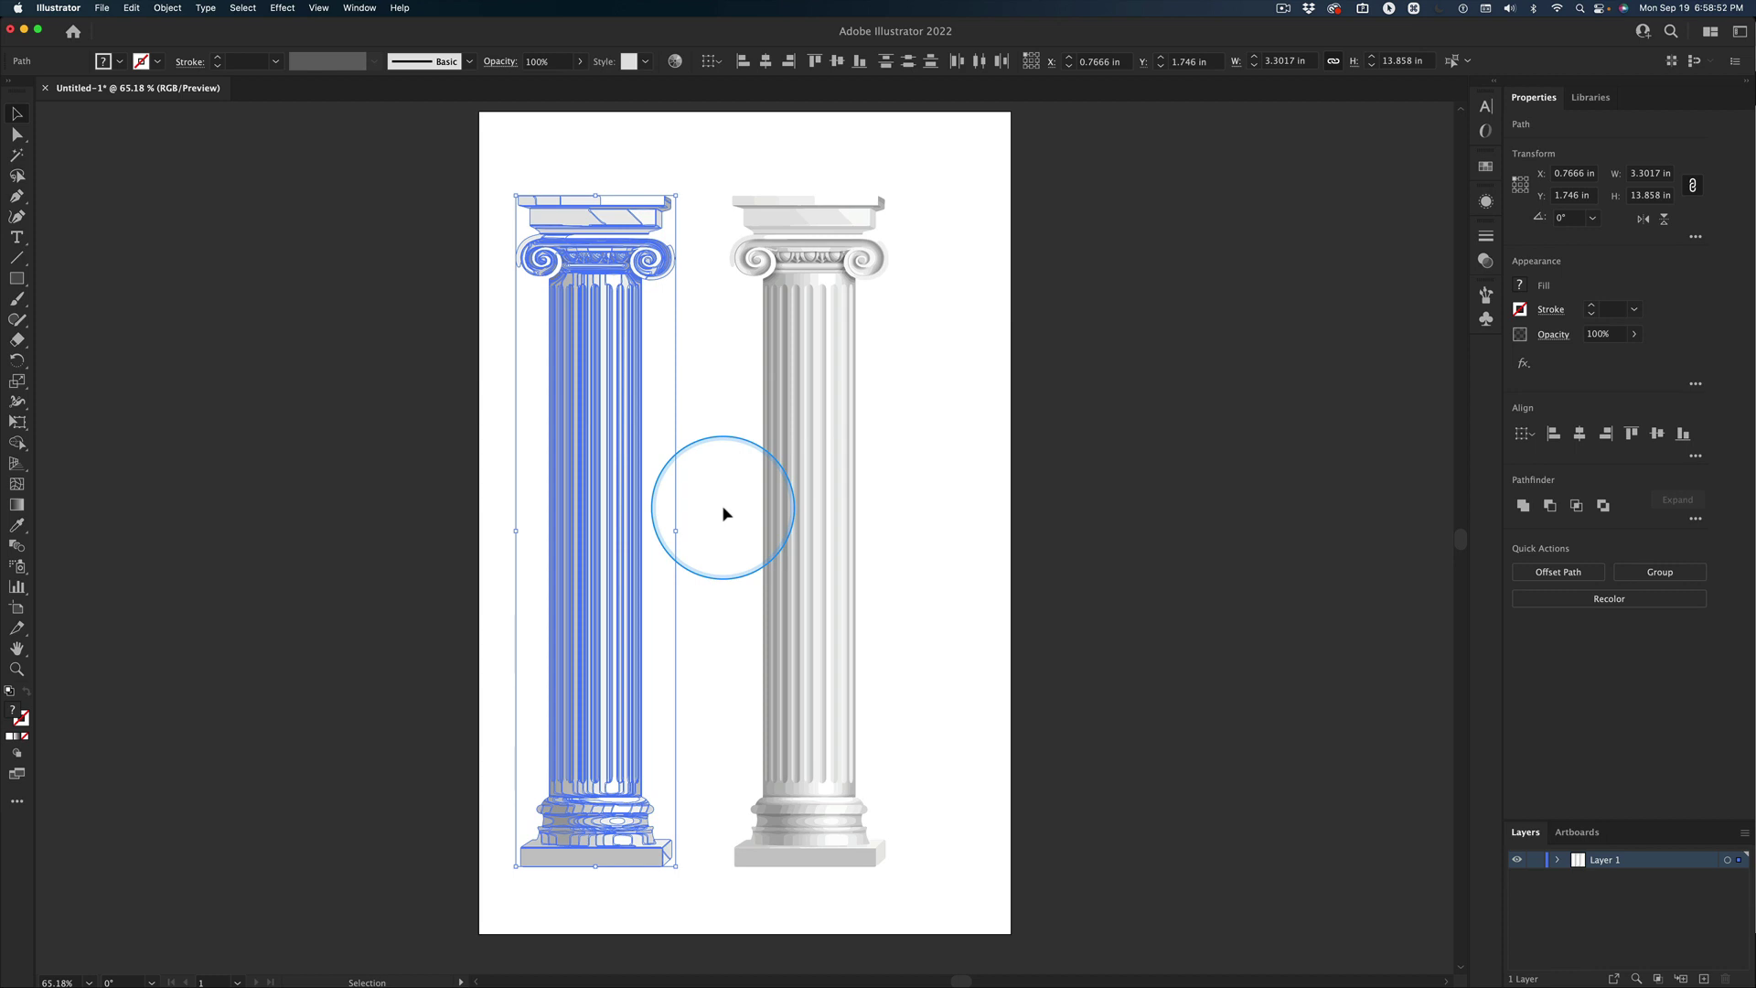
key("Delete")
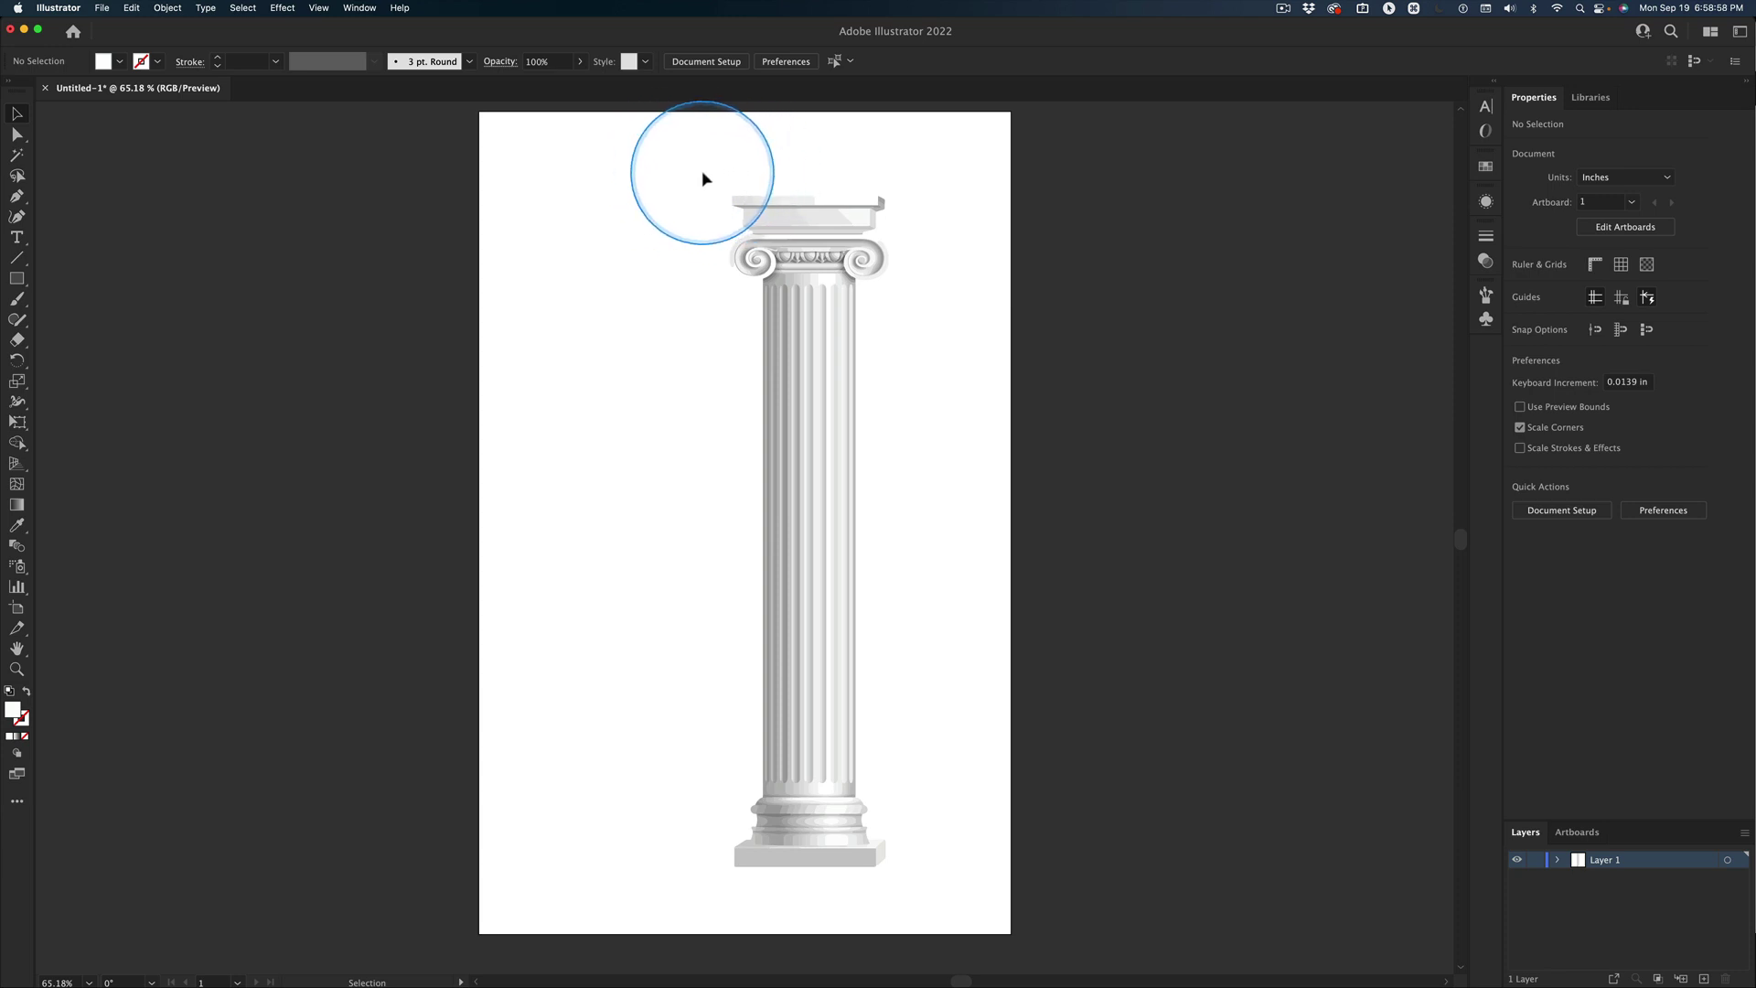
- Move the remaining column so it straddles the artboard's left edge, and place a copy of it straddling the right edge
left_click_drag(700, 170, 911, 893)
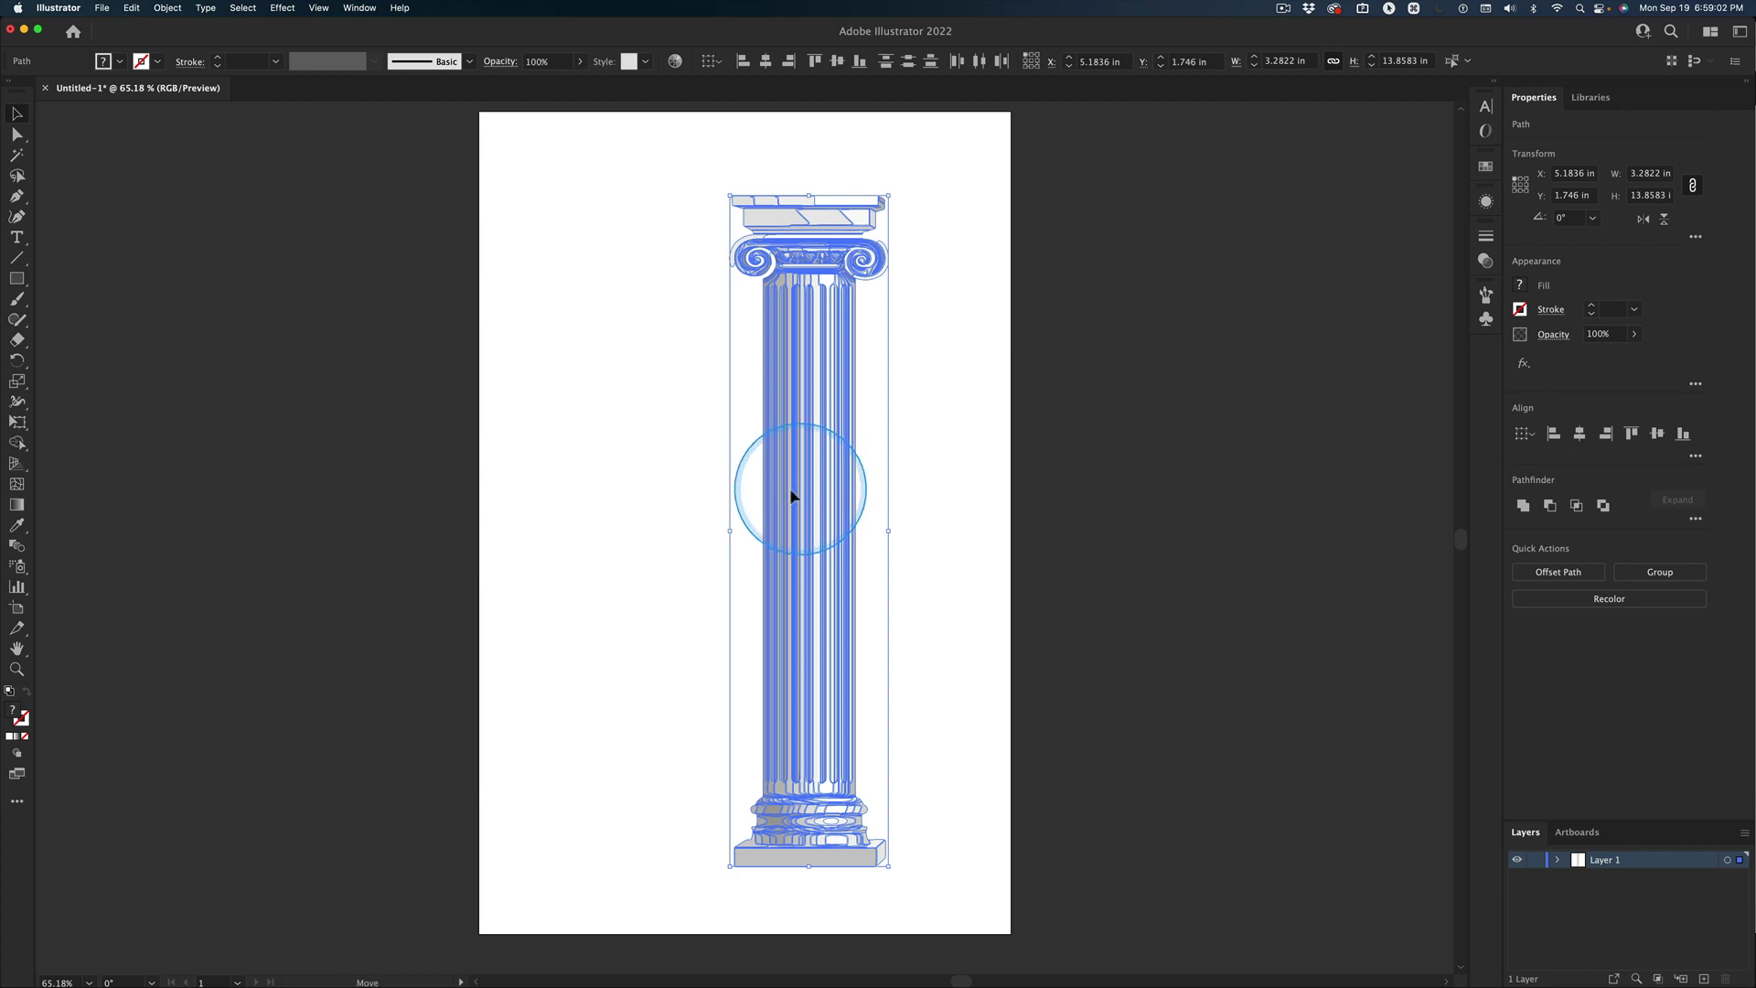
left_click_drag(791, 494, 1036, 543)
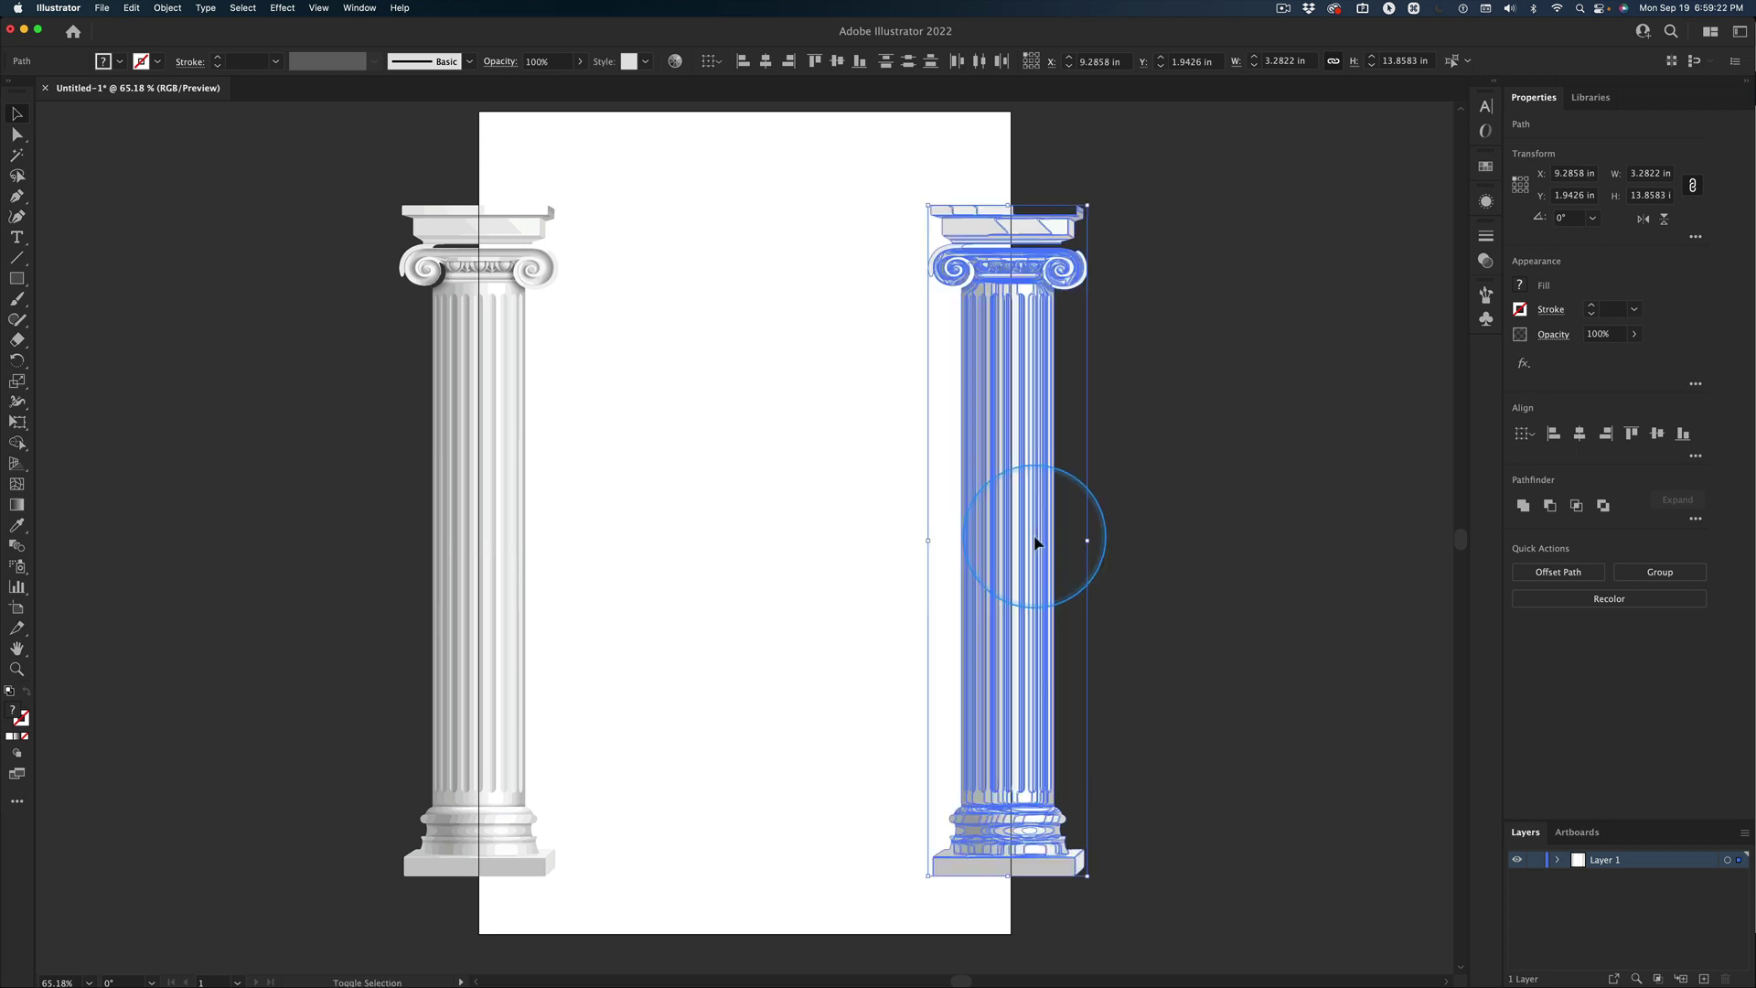
left_click(1289, 409)
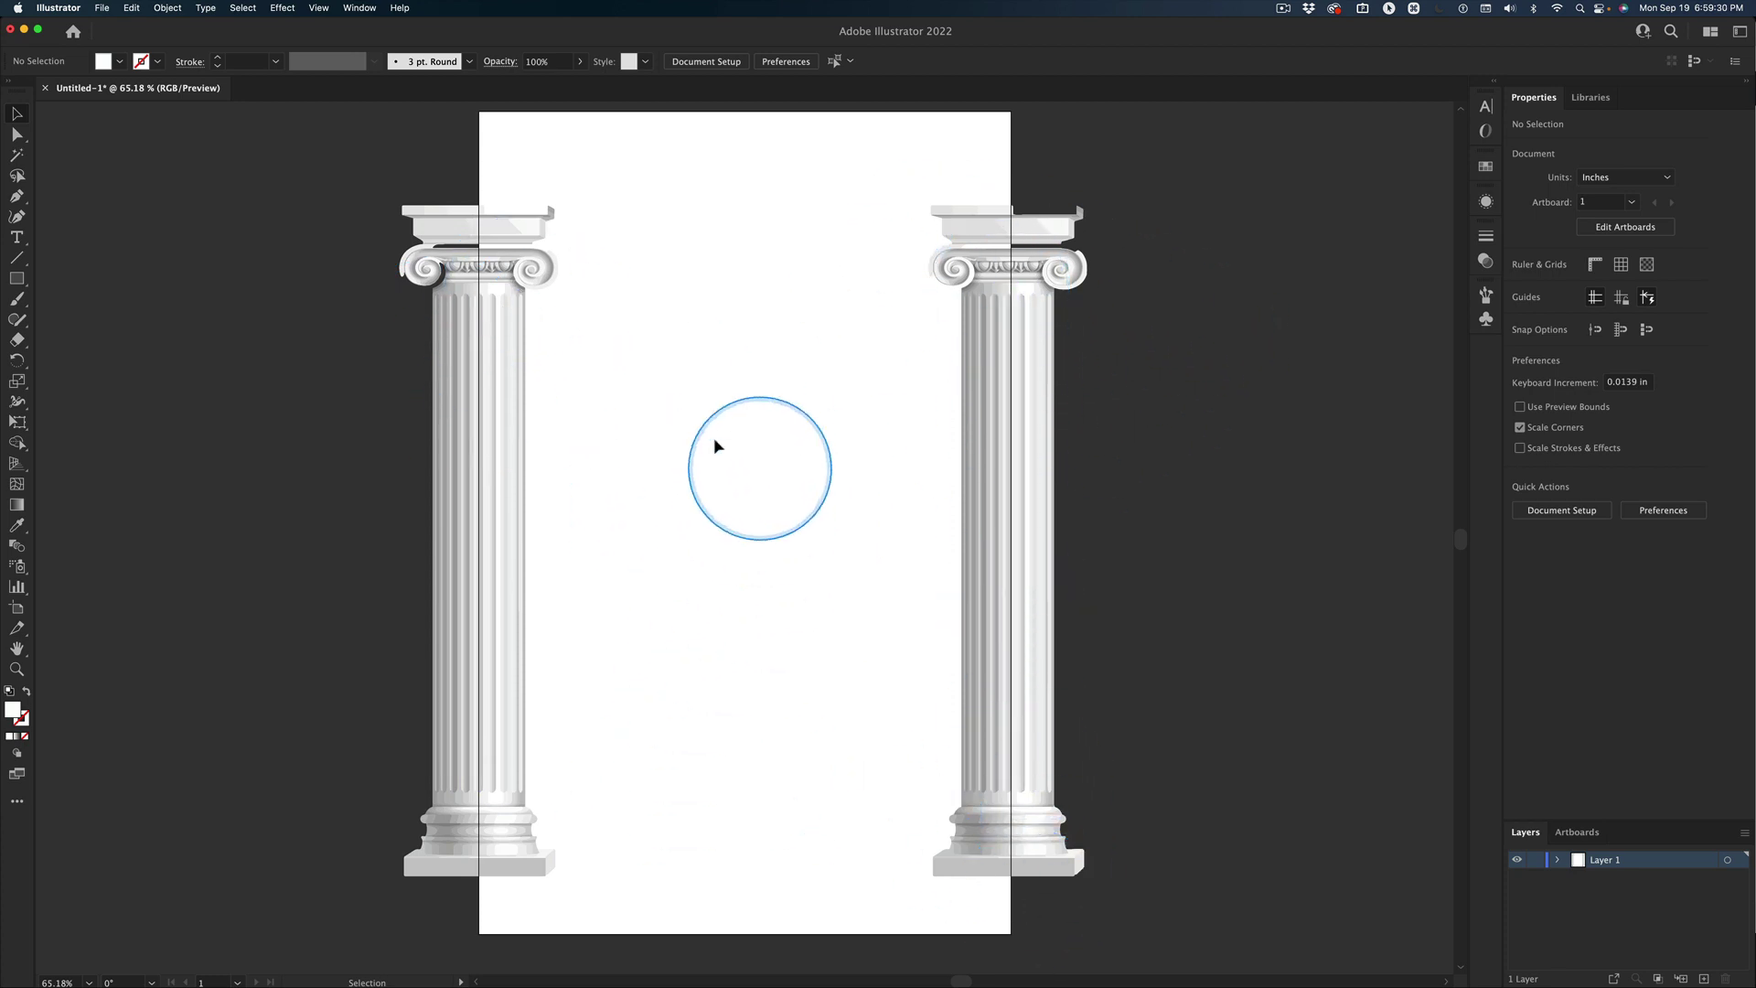
left_click(494, 468)
left_click(783, 491)
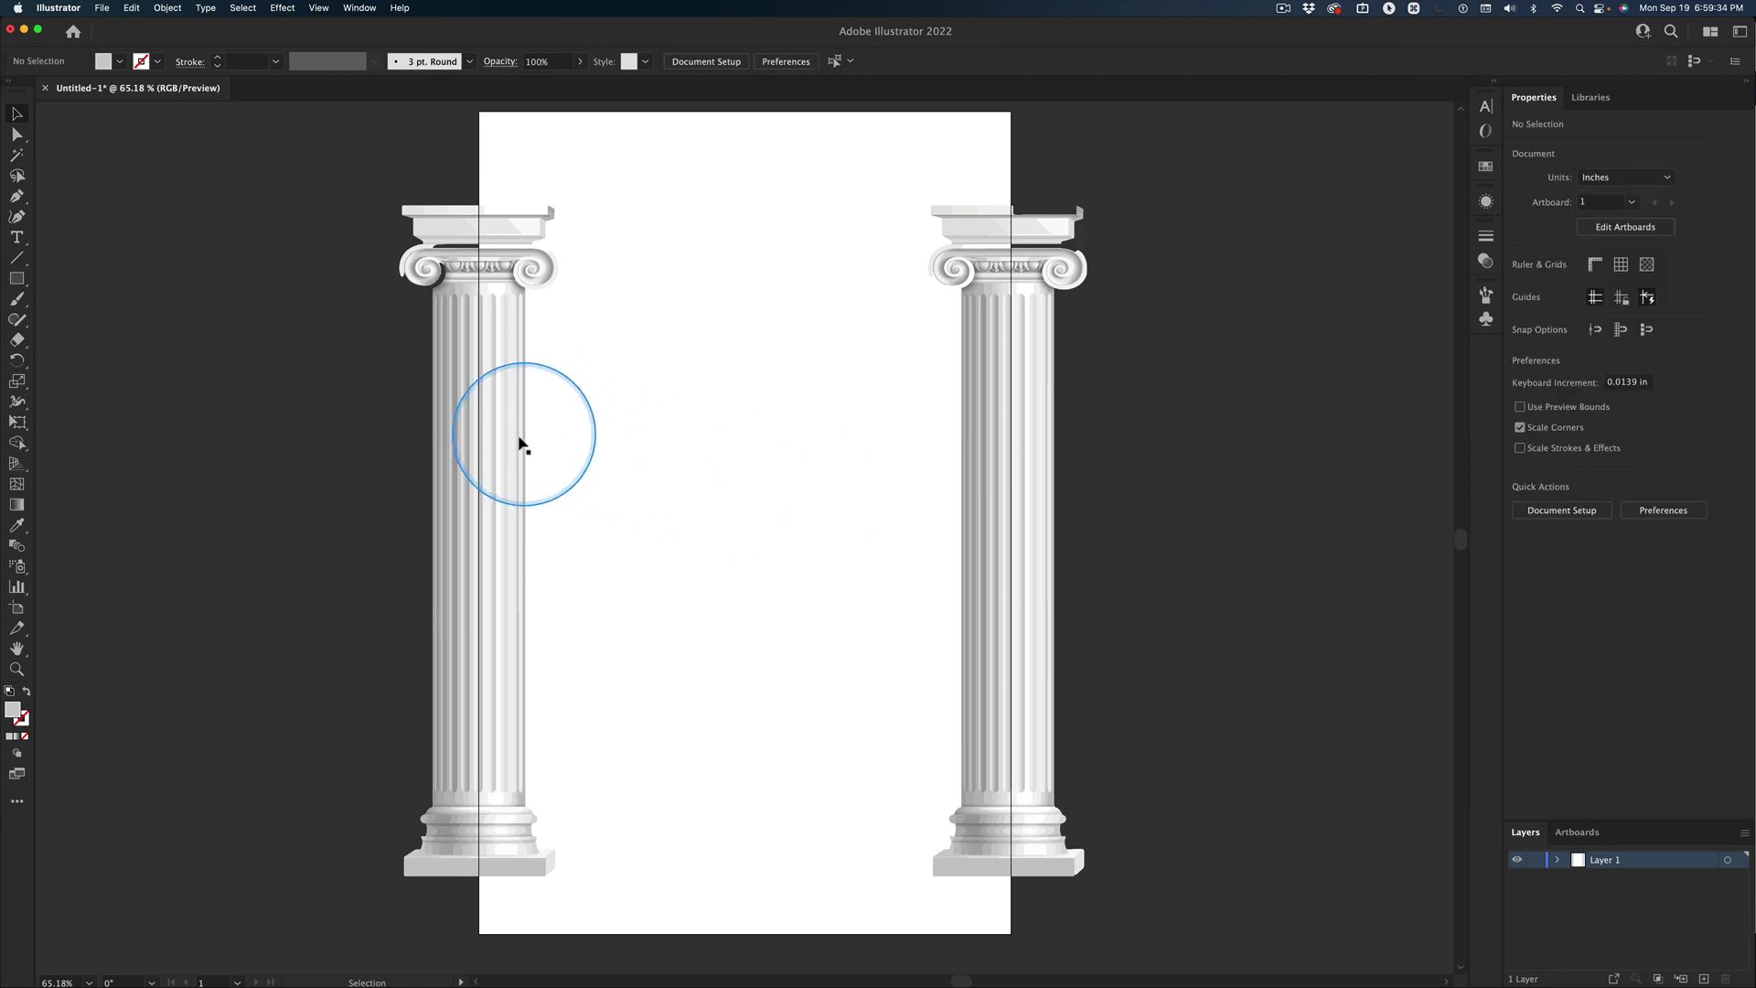
- Inspect the left column's traced shaft edges and capital scroll up close, and return to the full artboard view
key("super+space")
left_click_drag(494, 353, 841, 408)
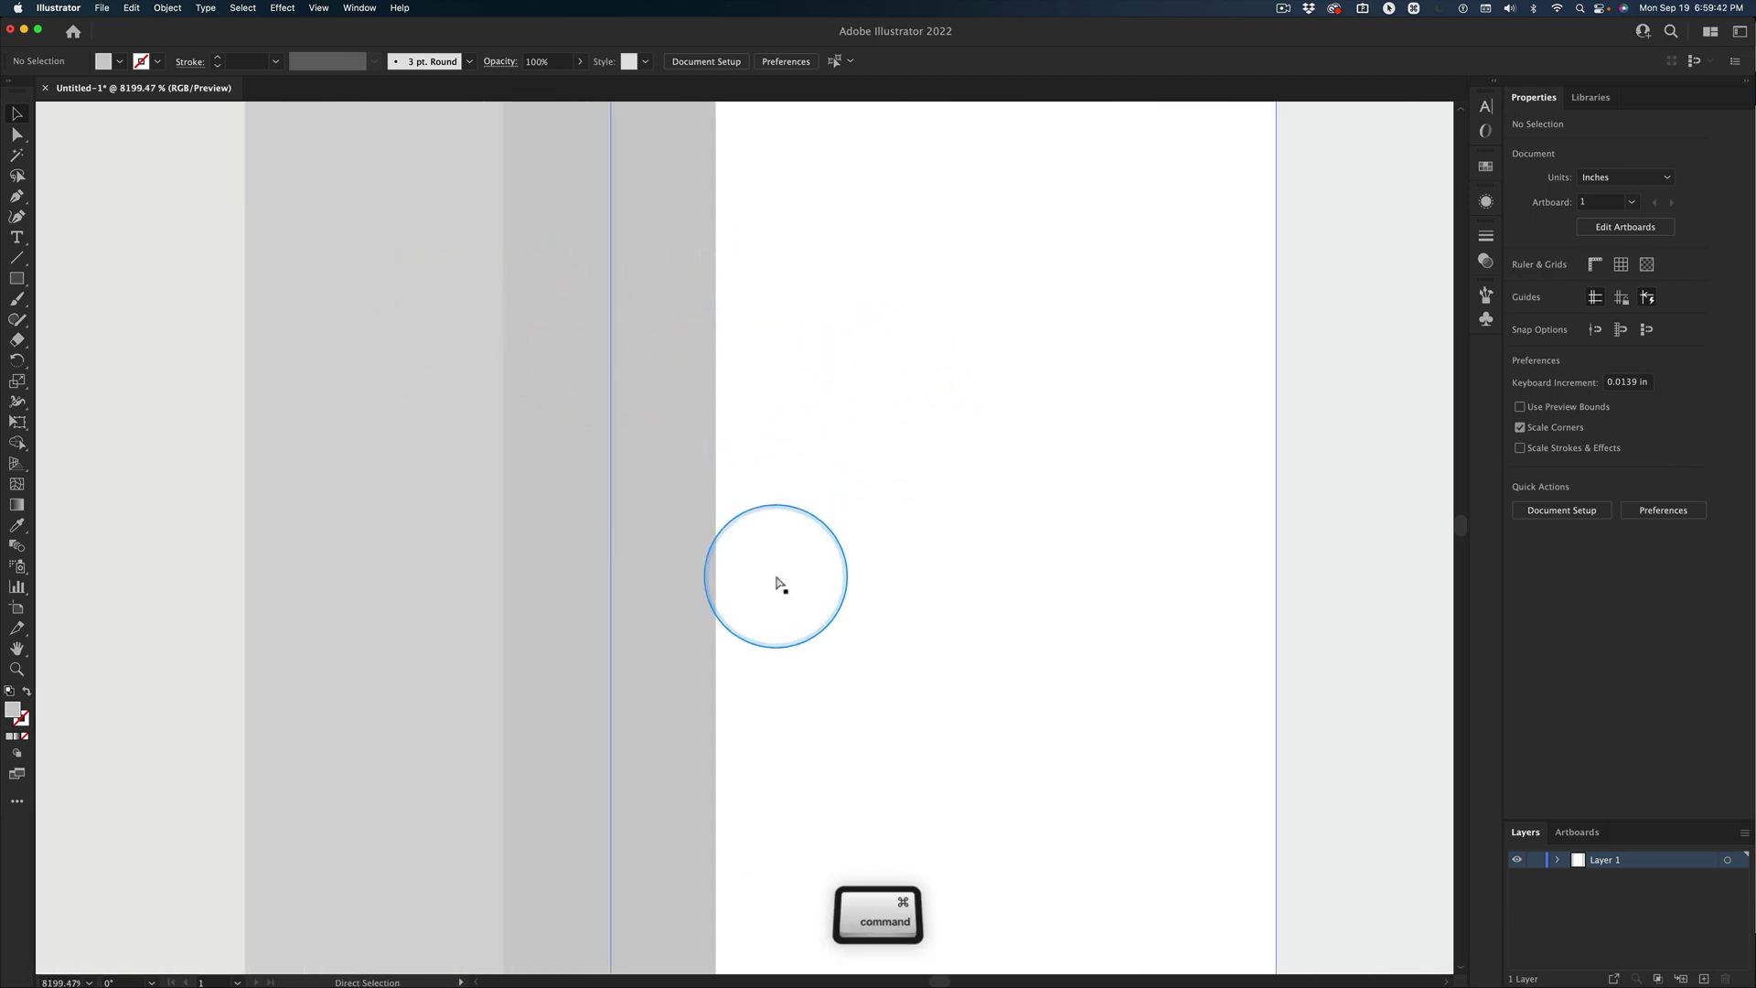
key("super+0")
key("super+space")
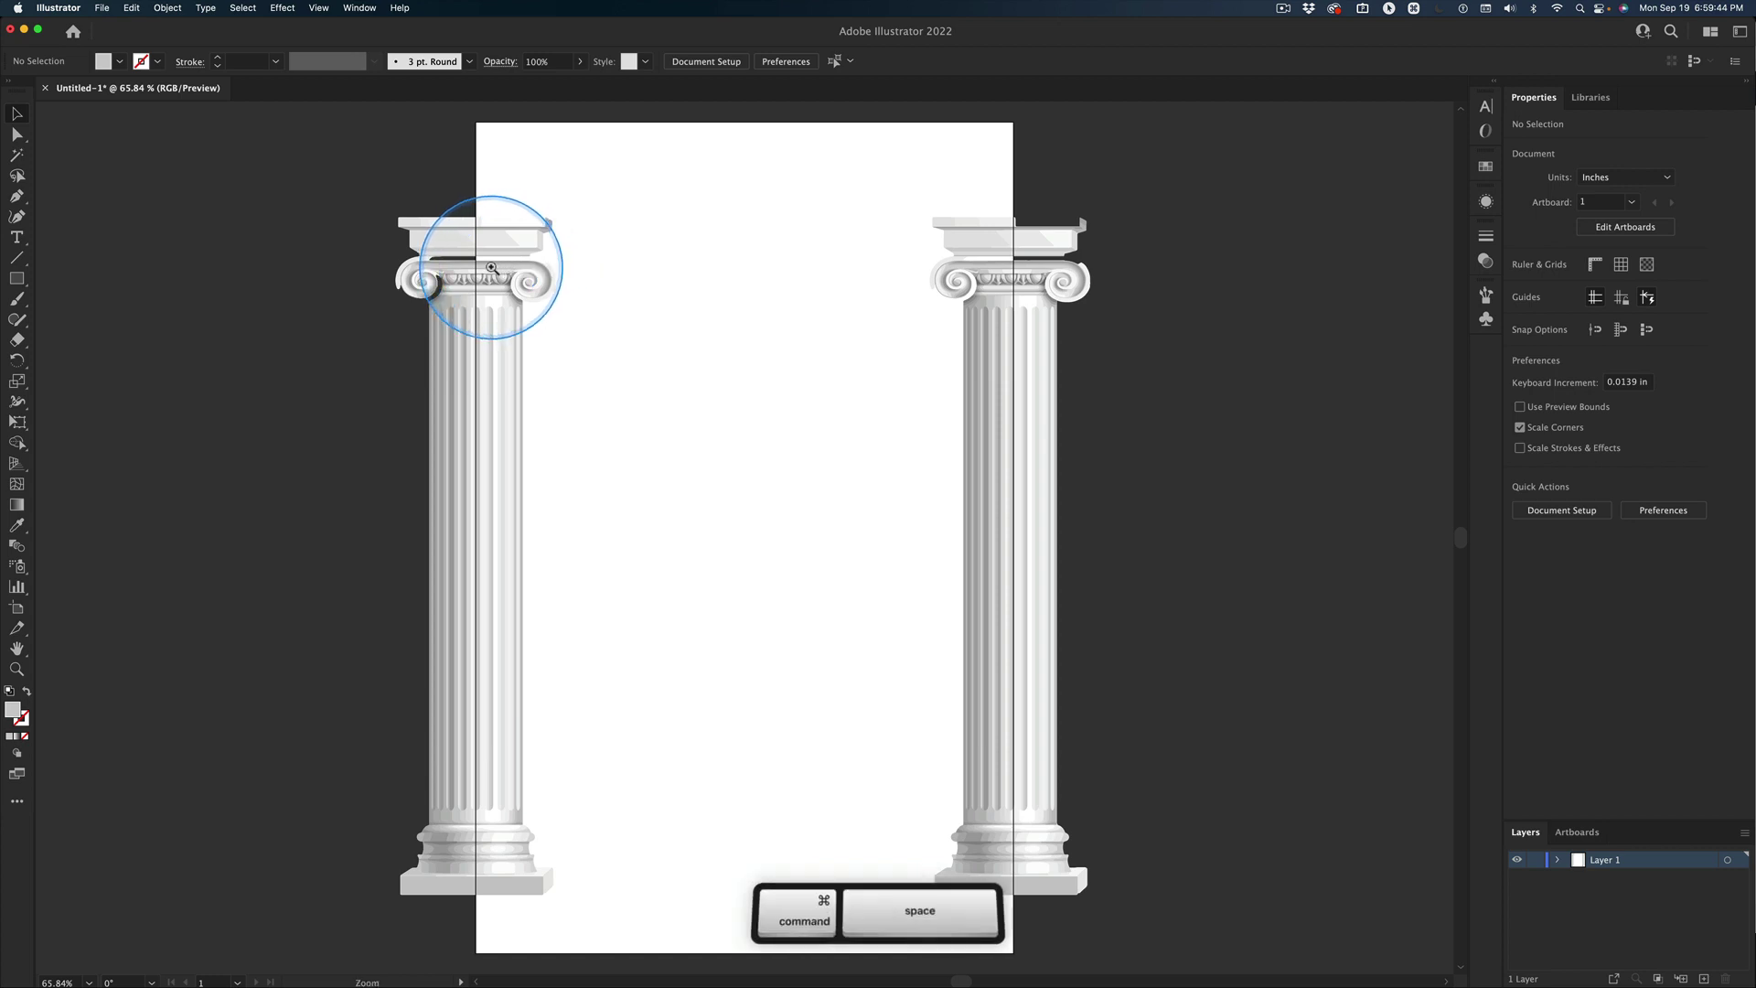
left_click_drag(498, 280, 963, 420)
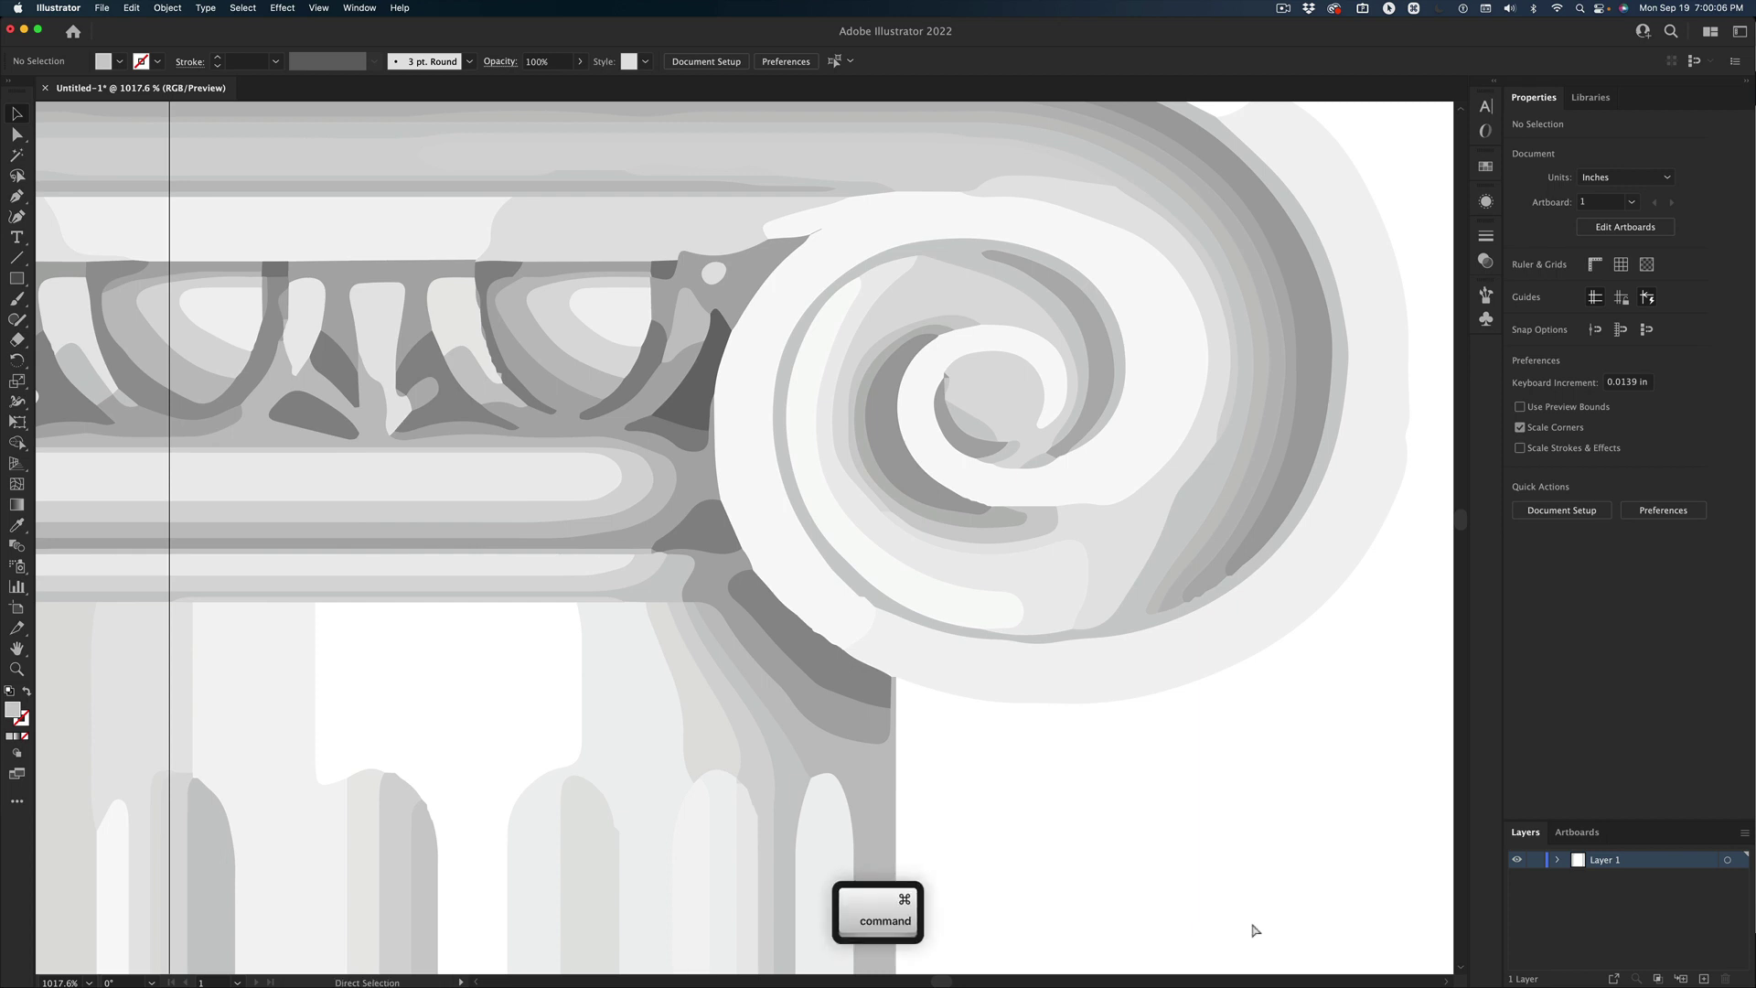
key("super+0")
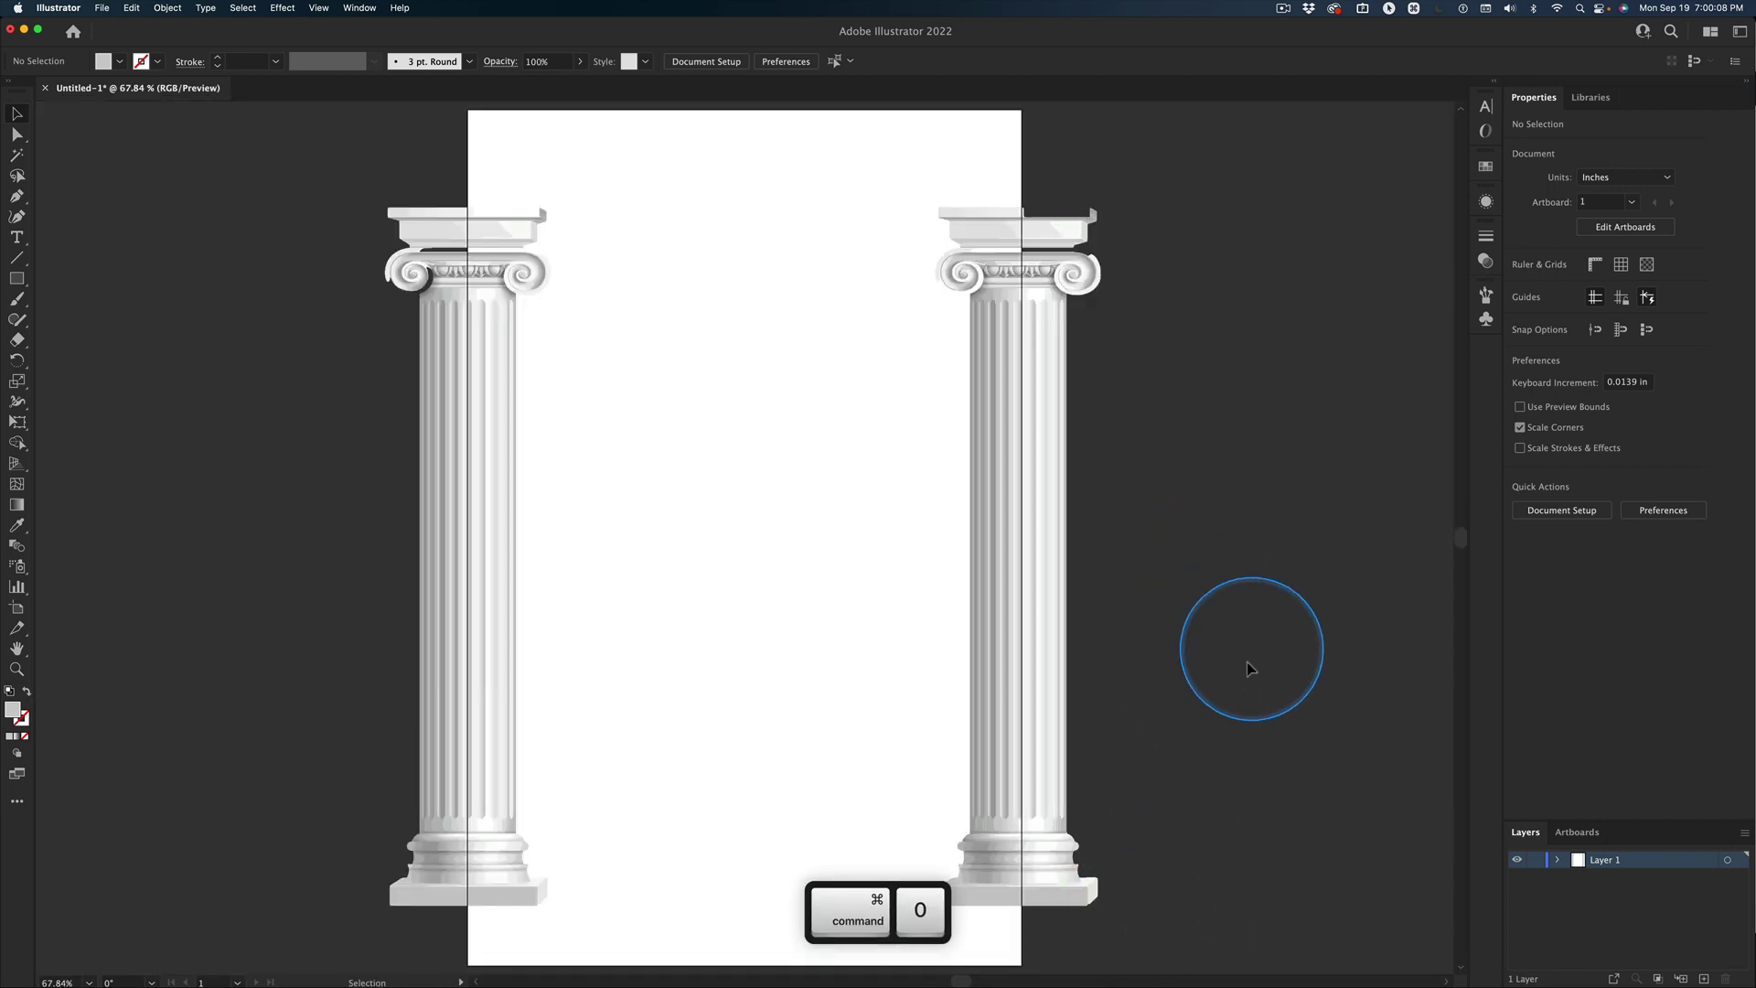
- Preview the artwork in Save for Web as a high-quality JPEG clipped to the artboard, without exporting it
key("shift+alt+super+s")
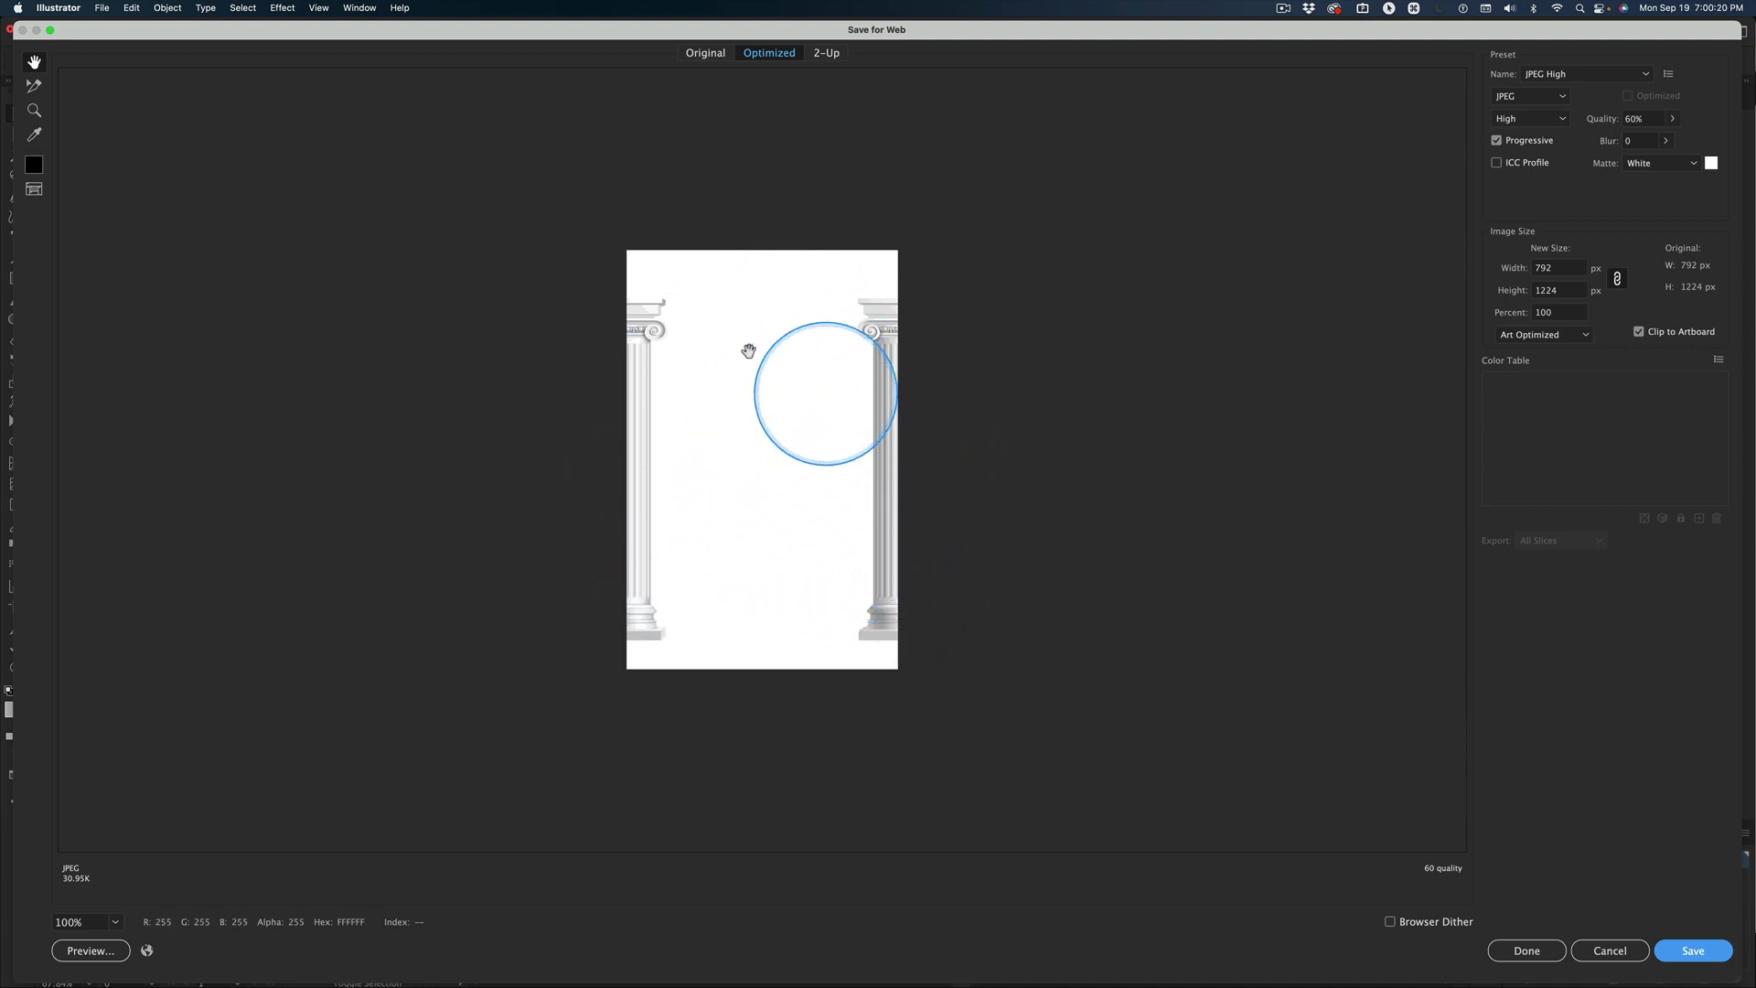
key("Escape")
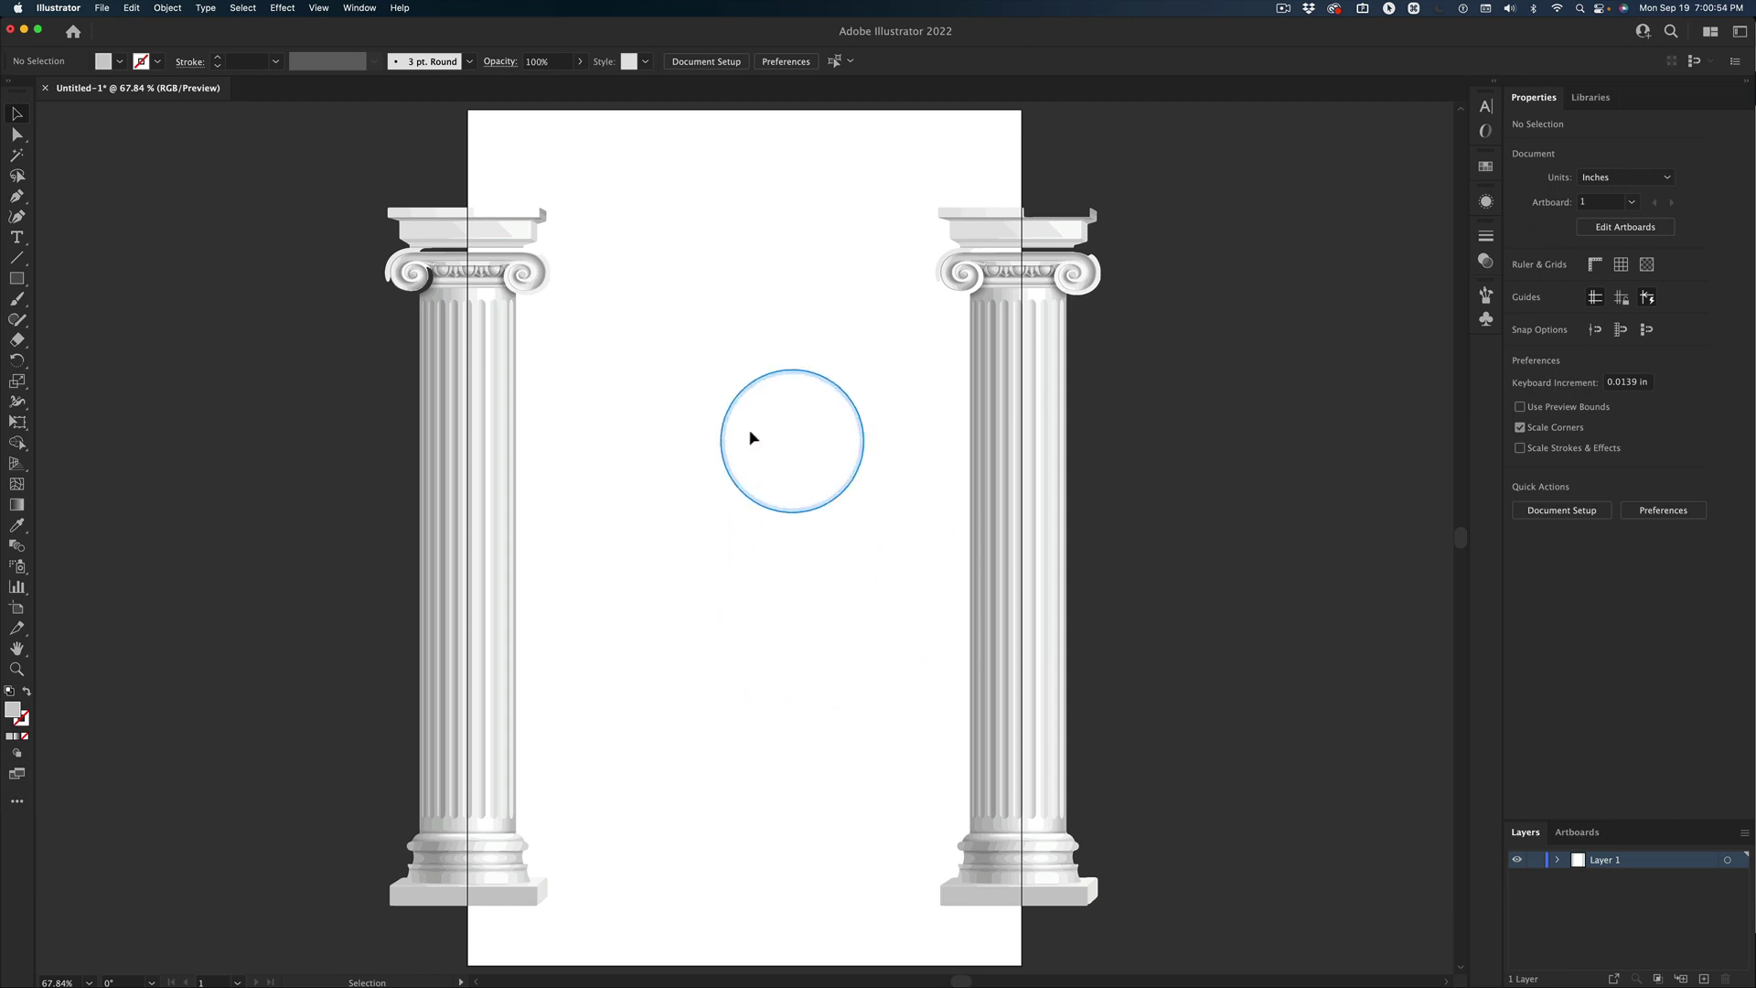
- Switch to Chrome and close the CleanPNG column download page to return to the Google Images results
key("super+Tab")
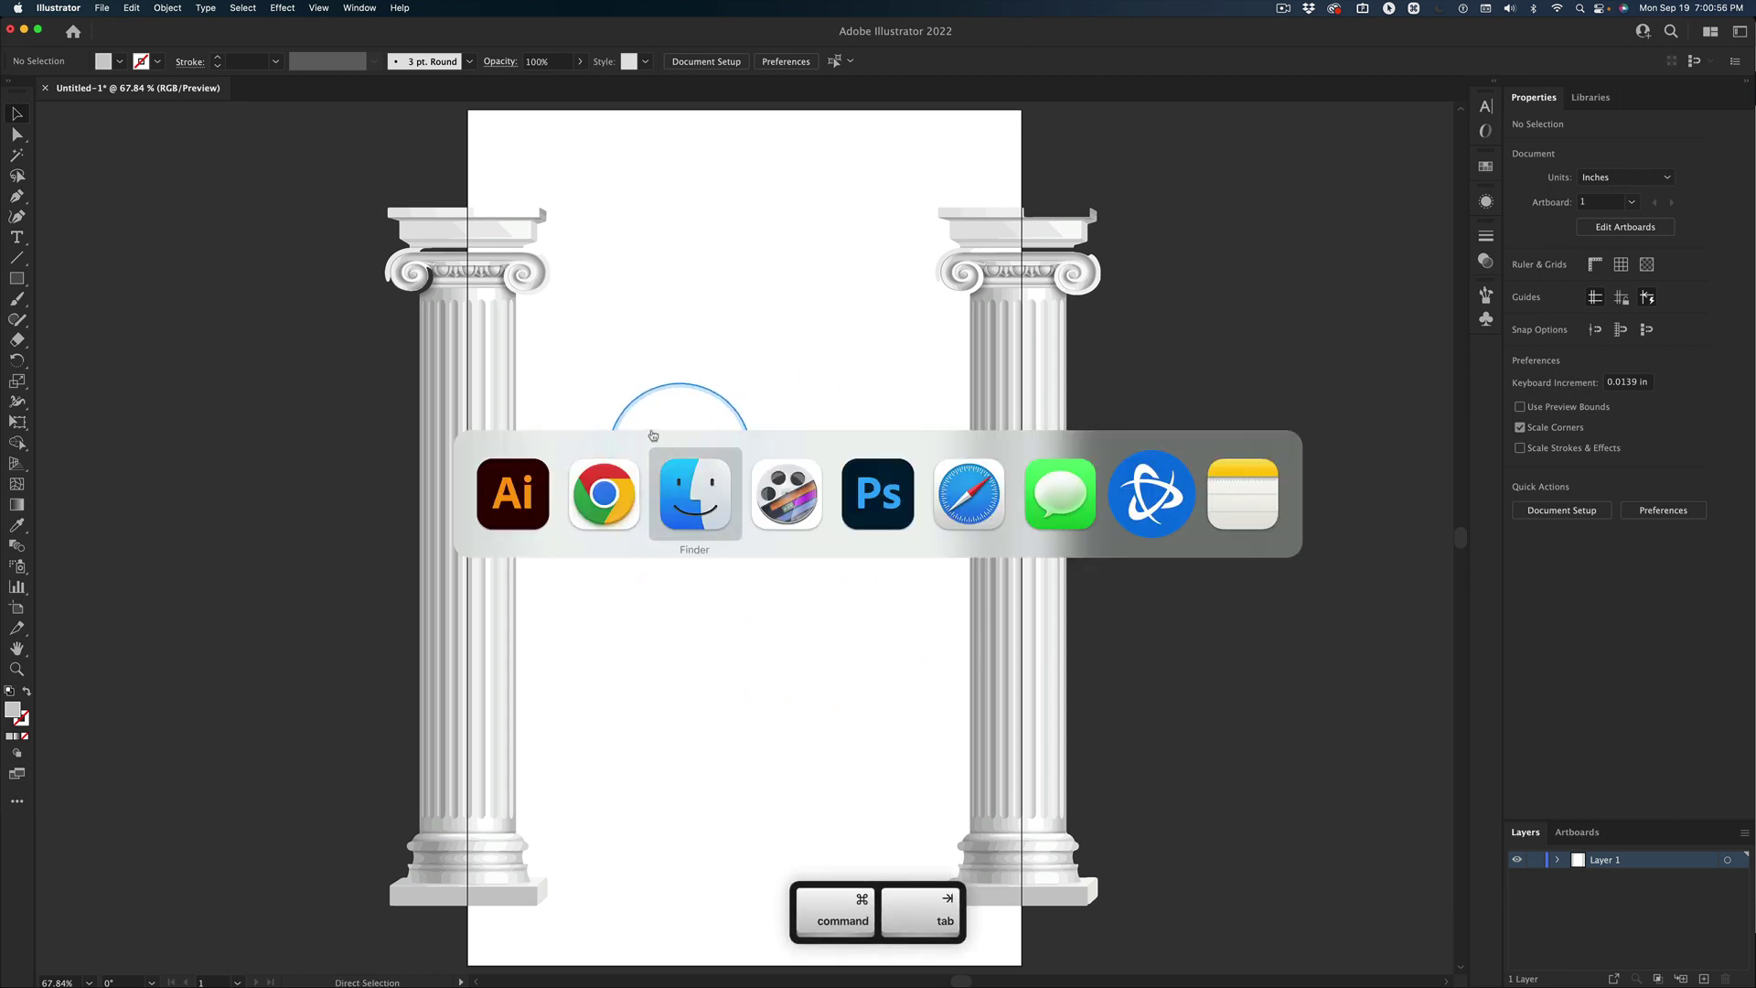
left_click(603, 493)
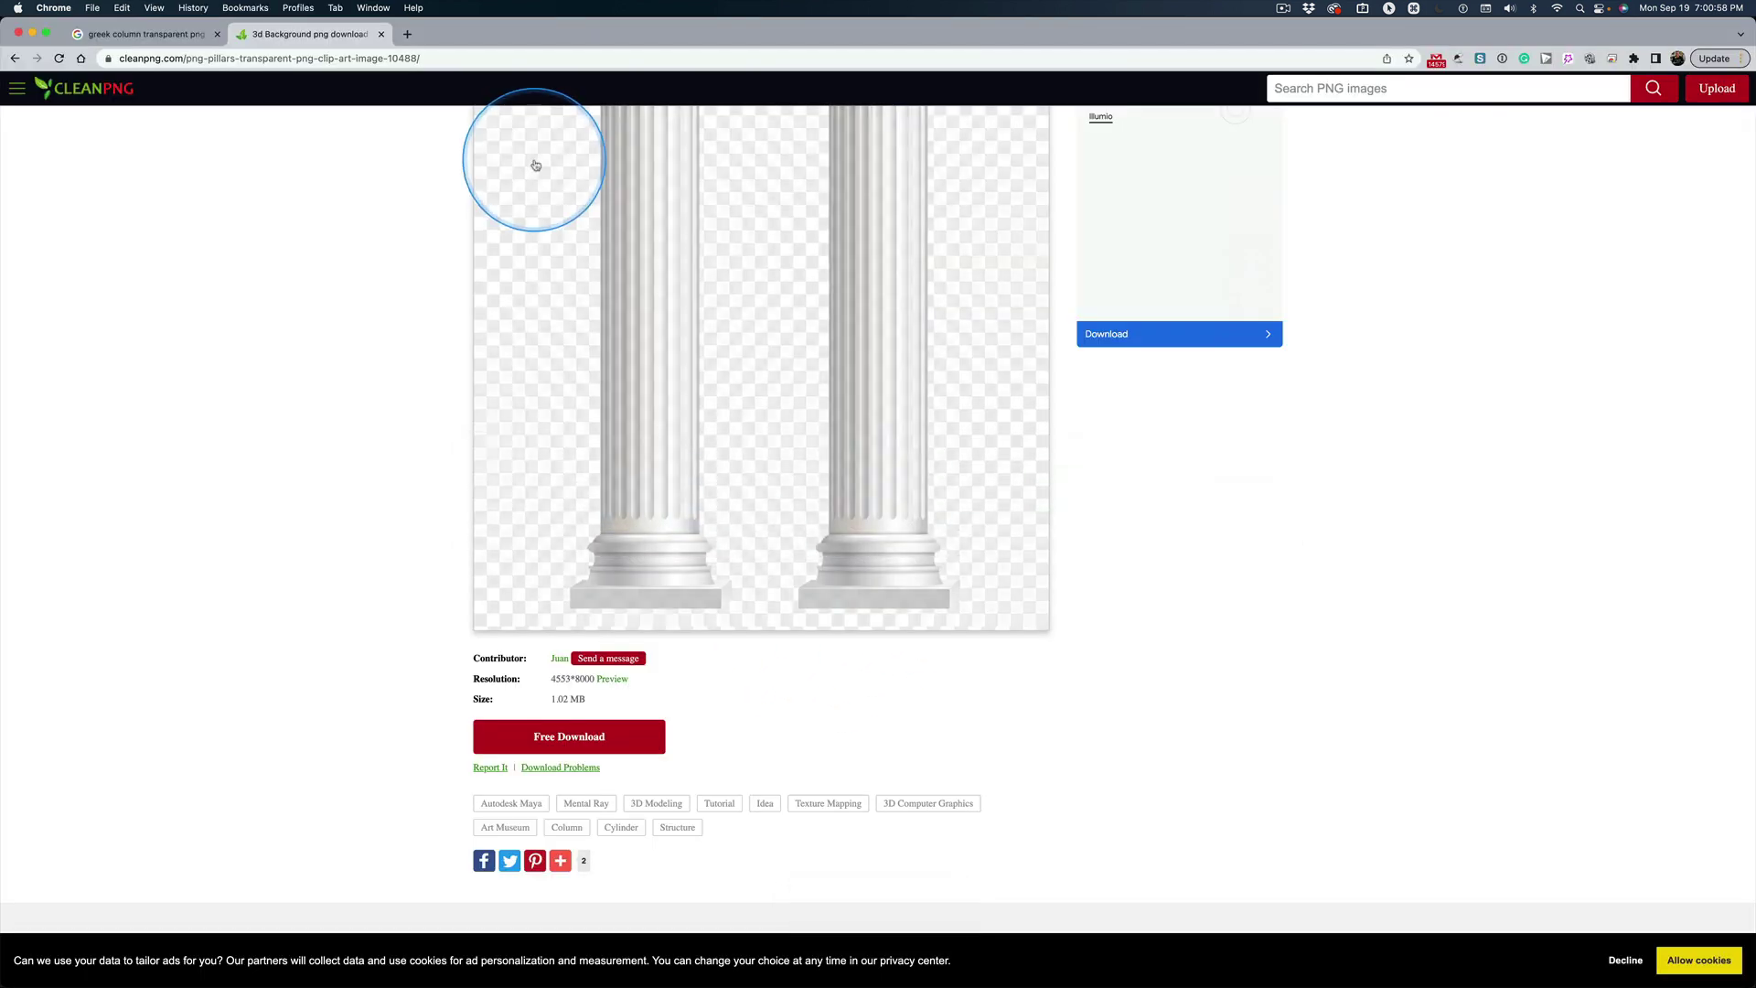
left_click(380, 35)
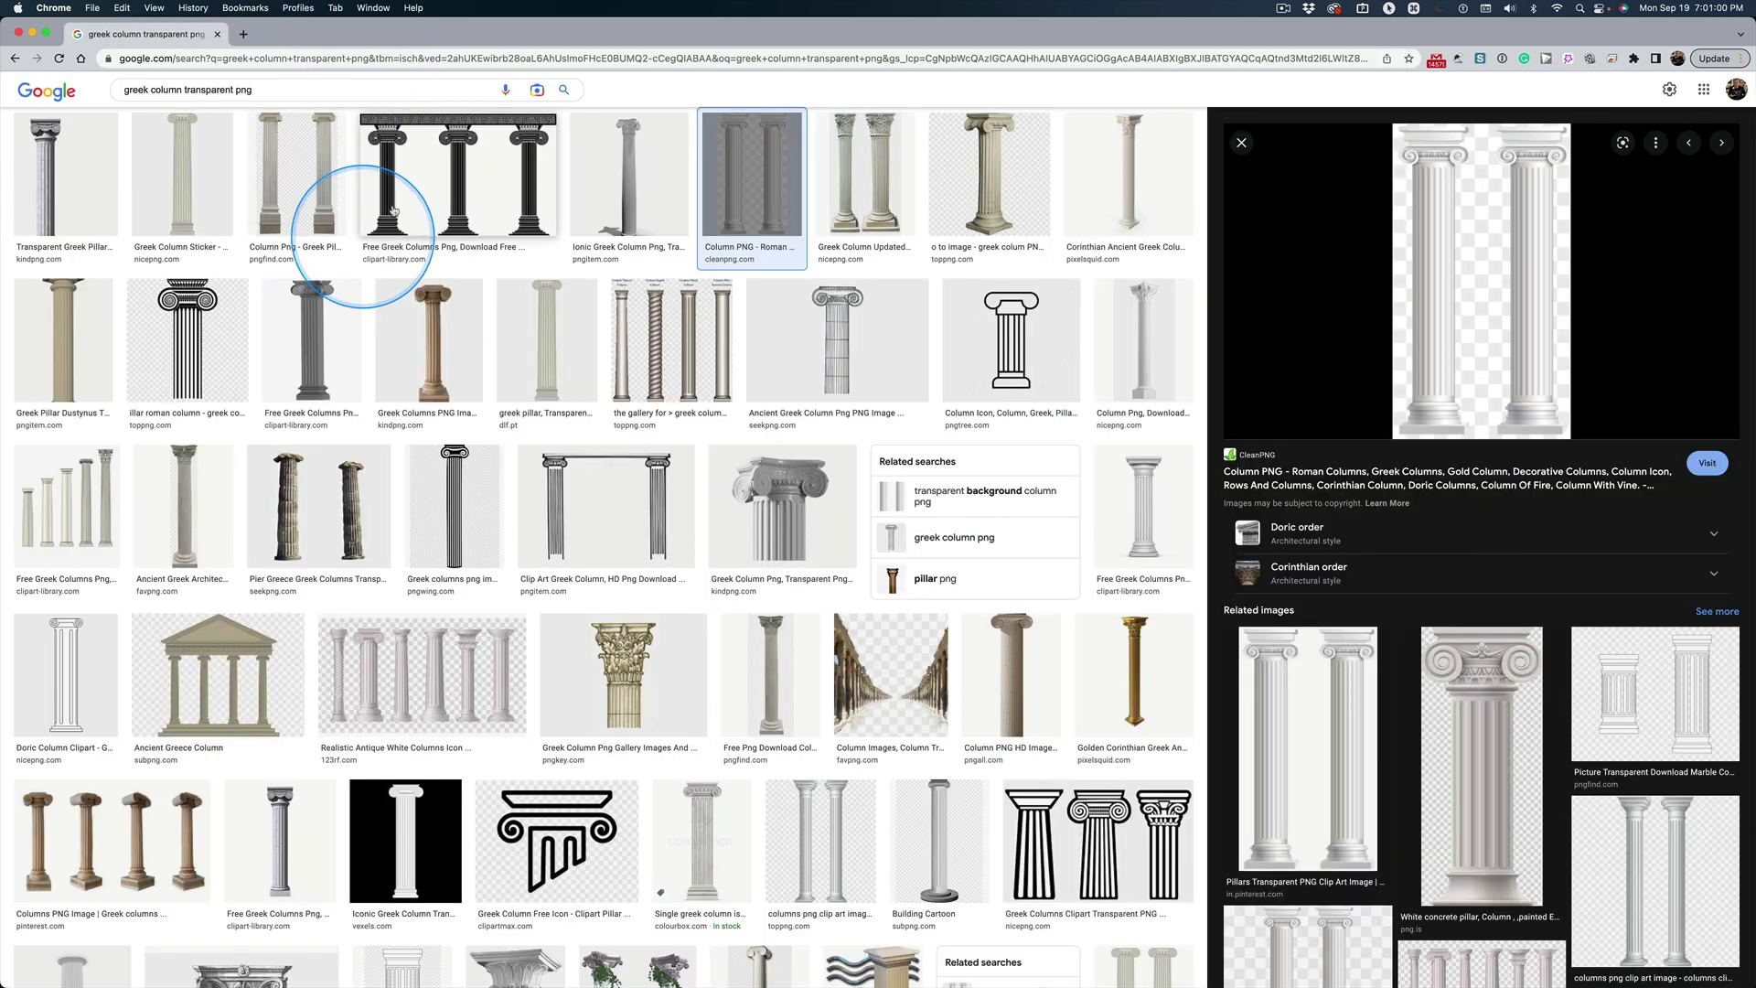
key("ctrl")
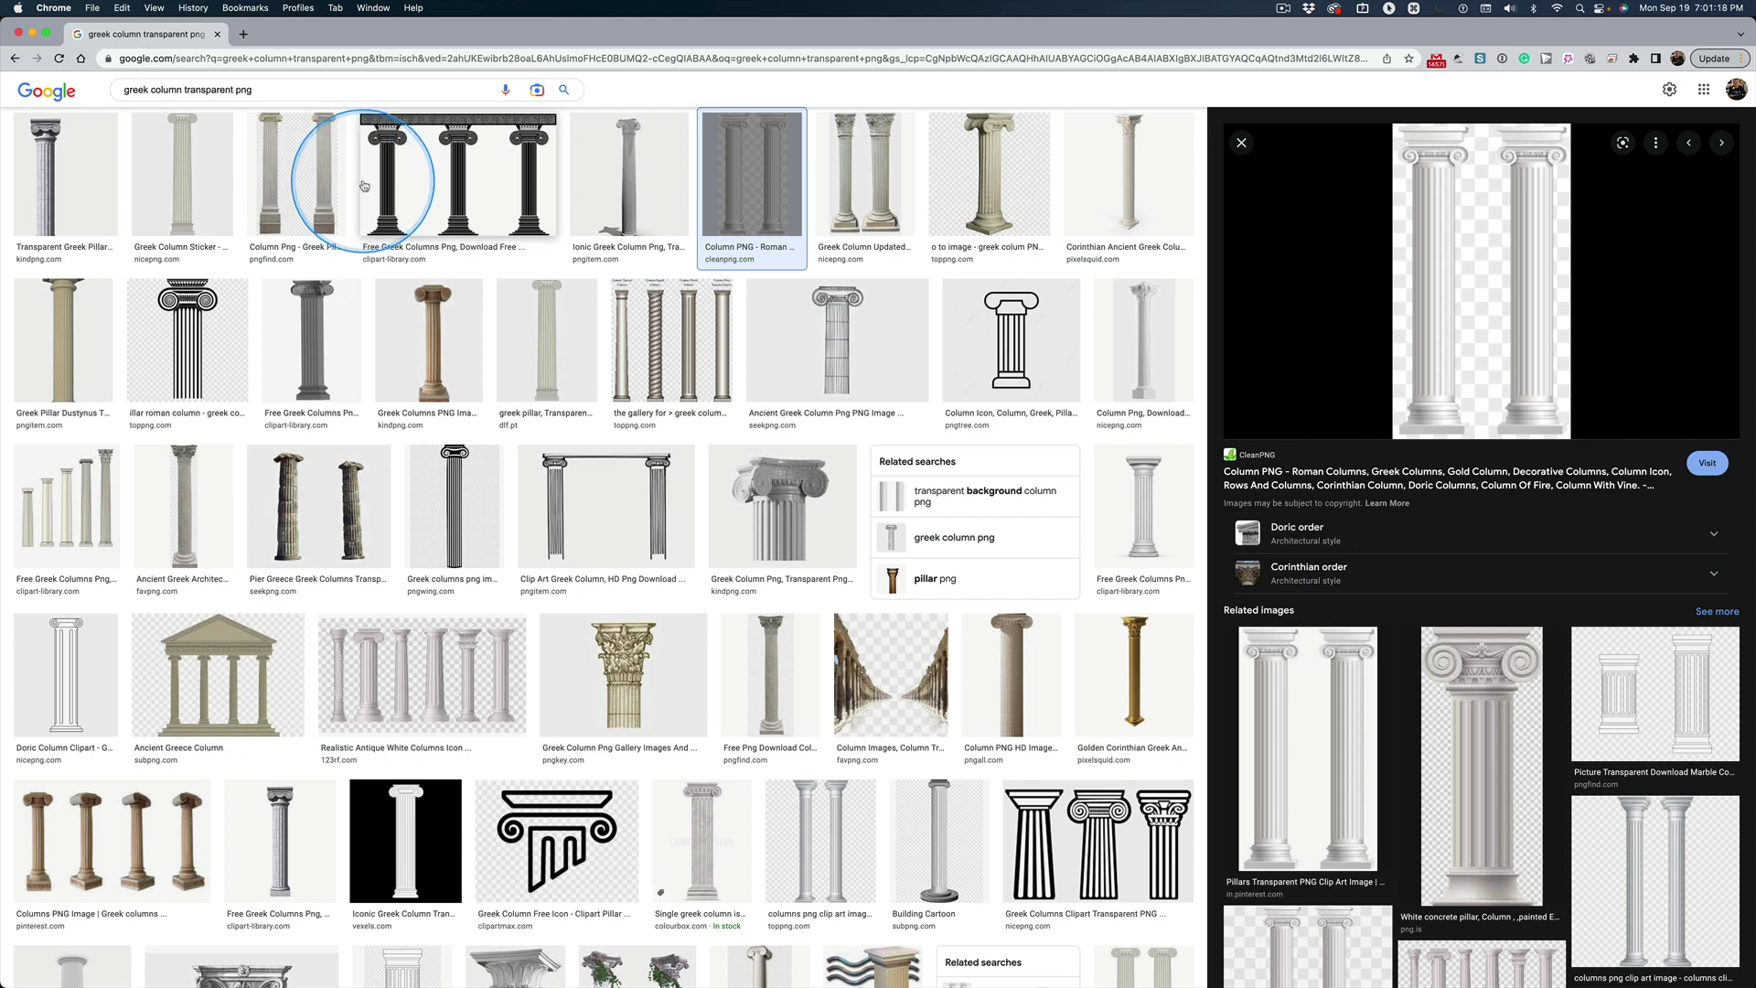
- Change the image search to "greek column transparent vector" and look over the column results
double_click(241, 89)
type("vector")
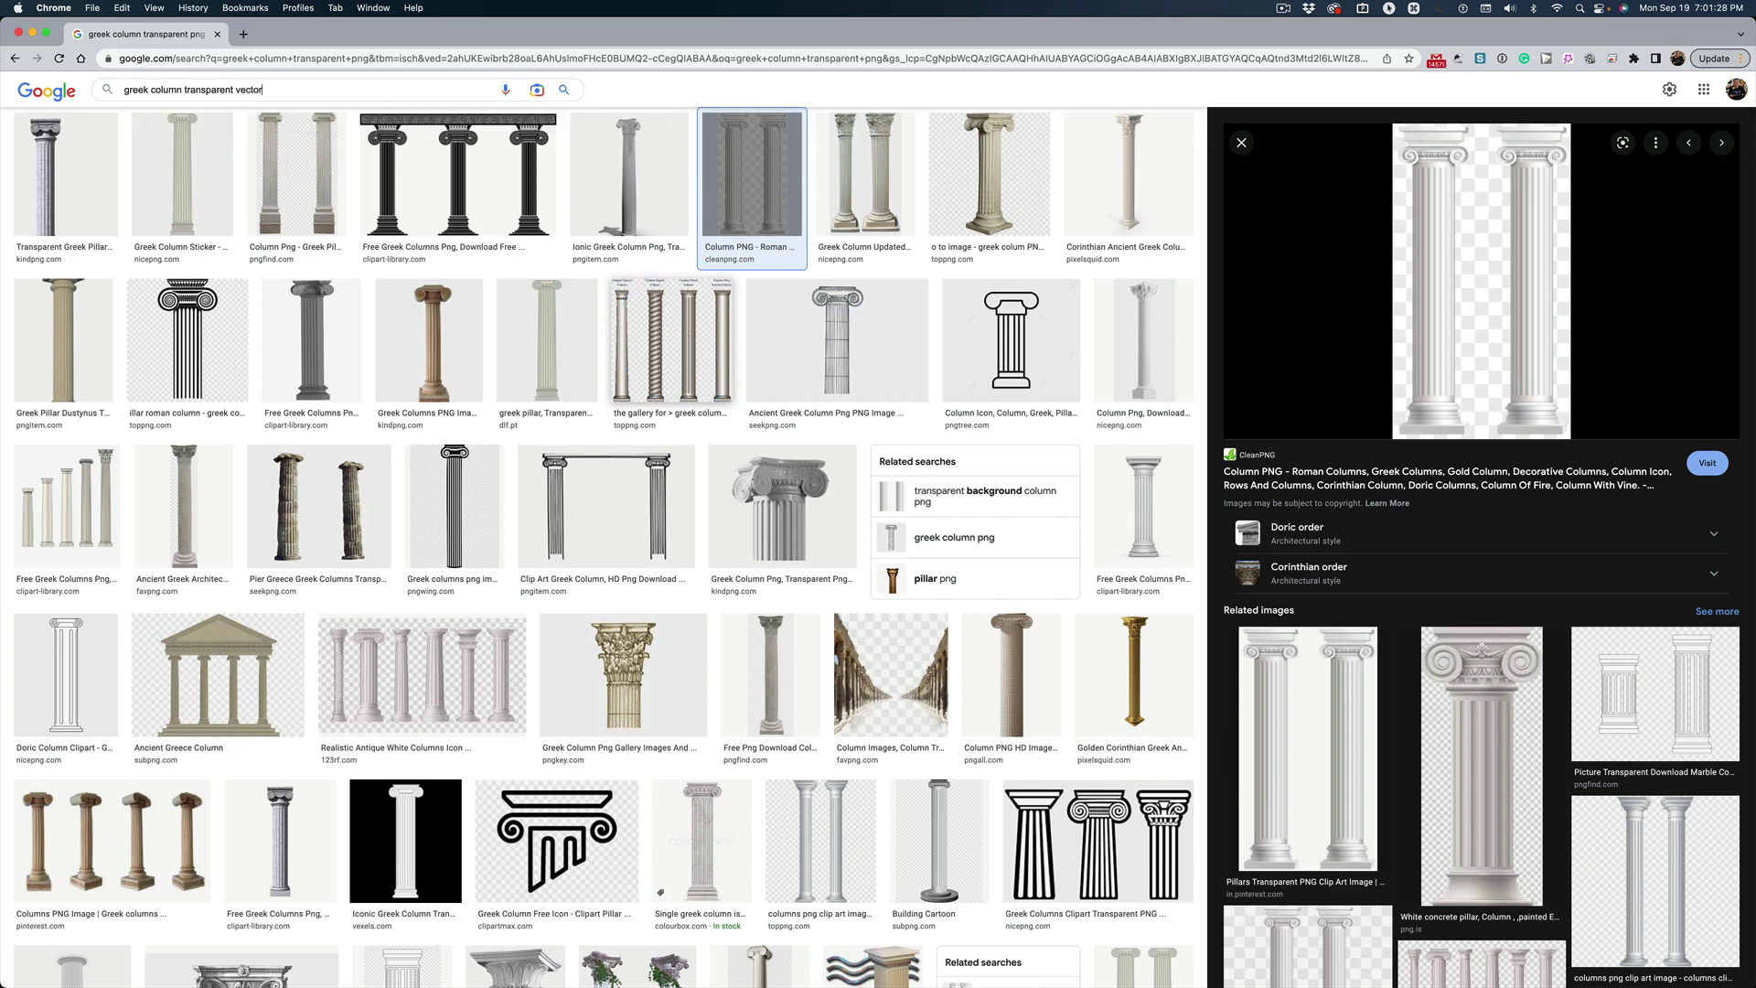
key("Return")
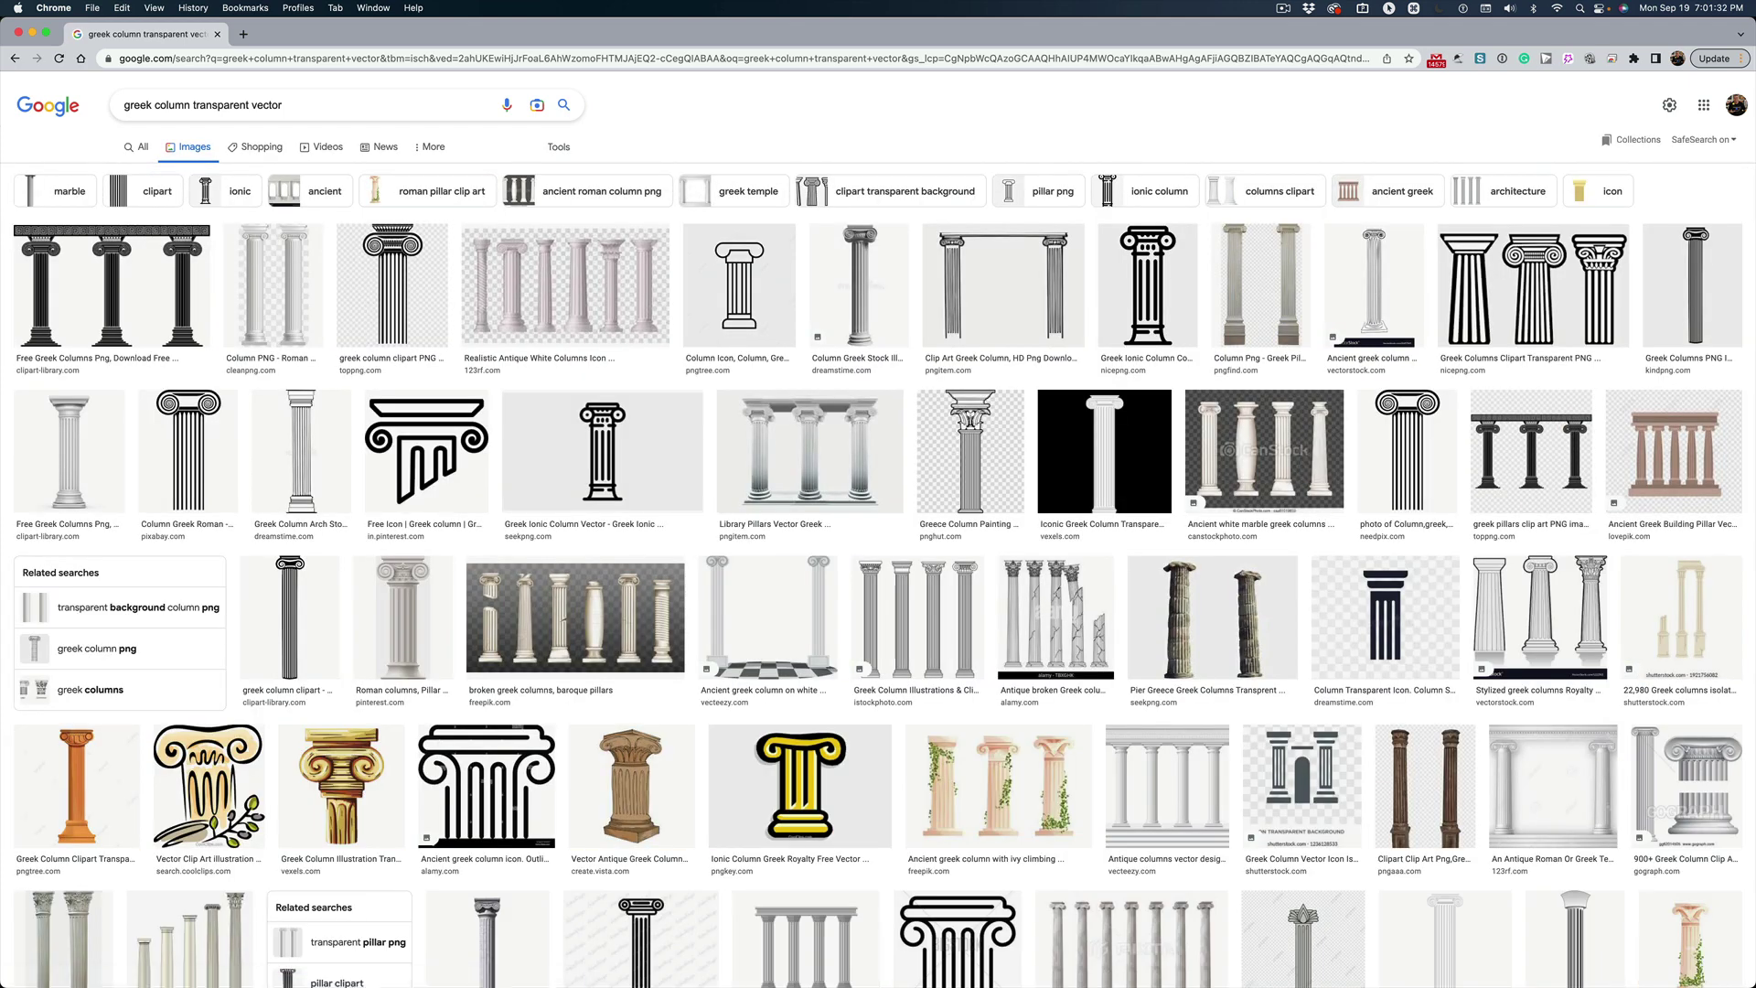
left_click(710, 344)
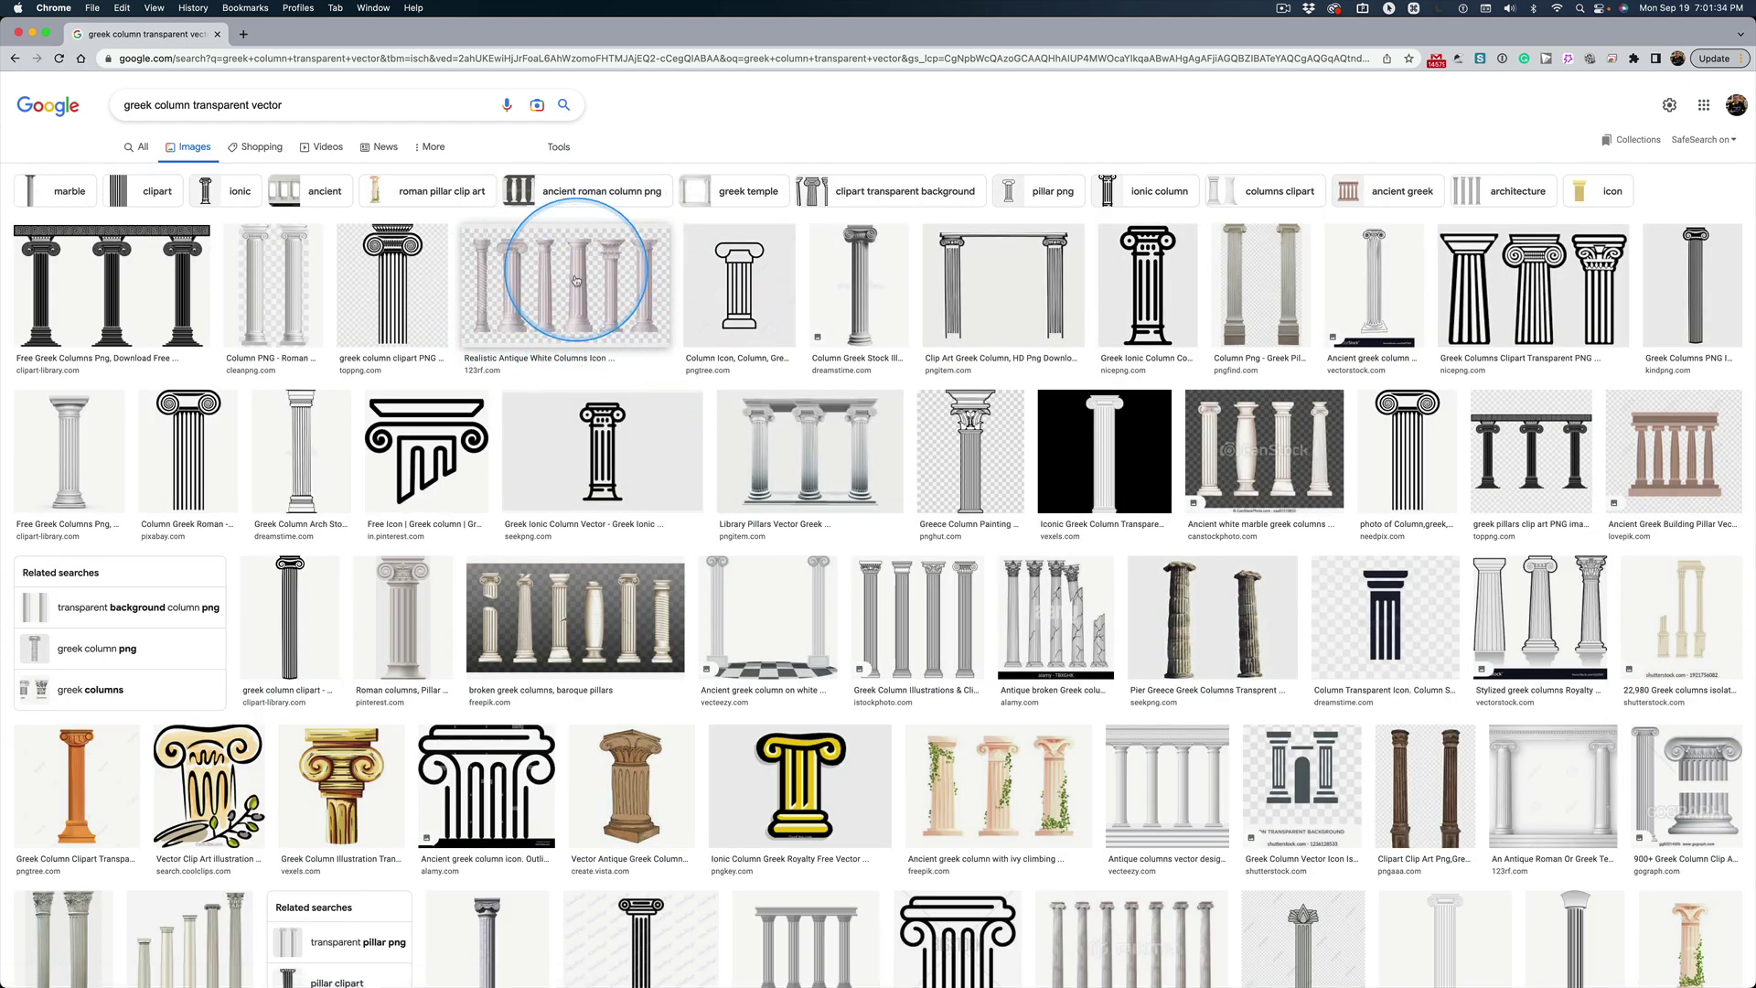
left_click(568, 240)
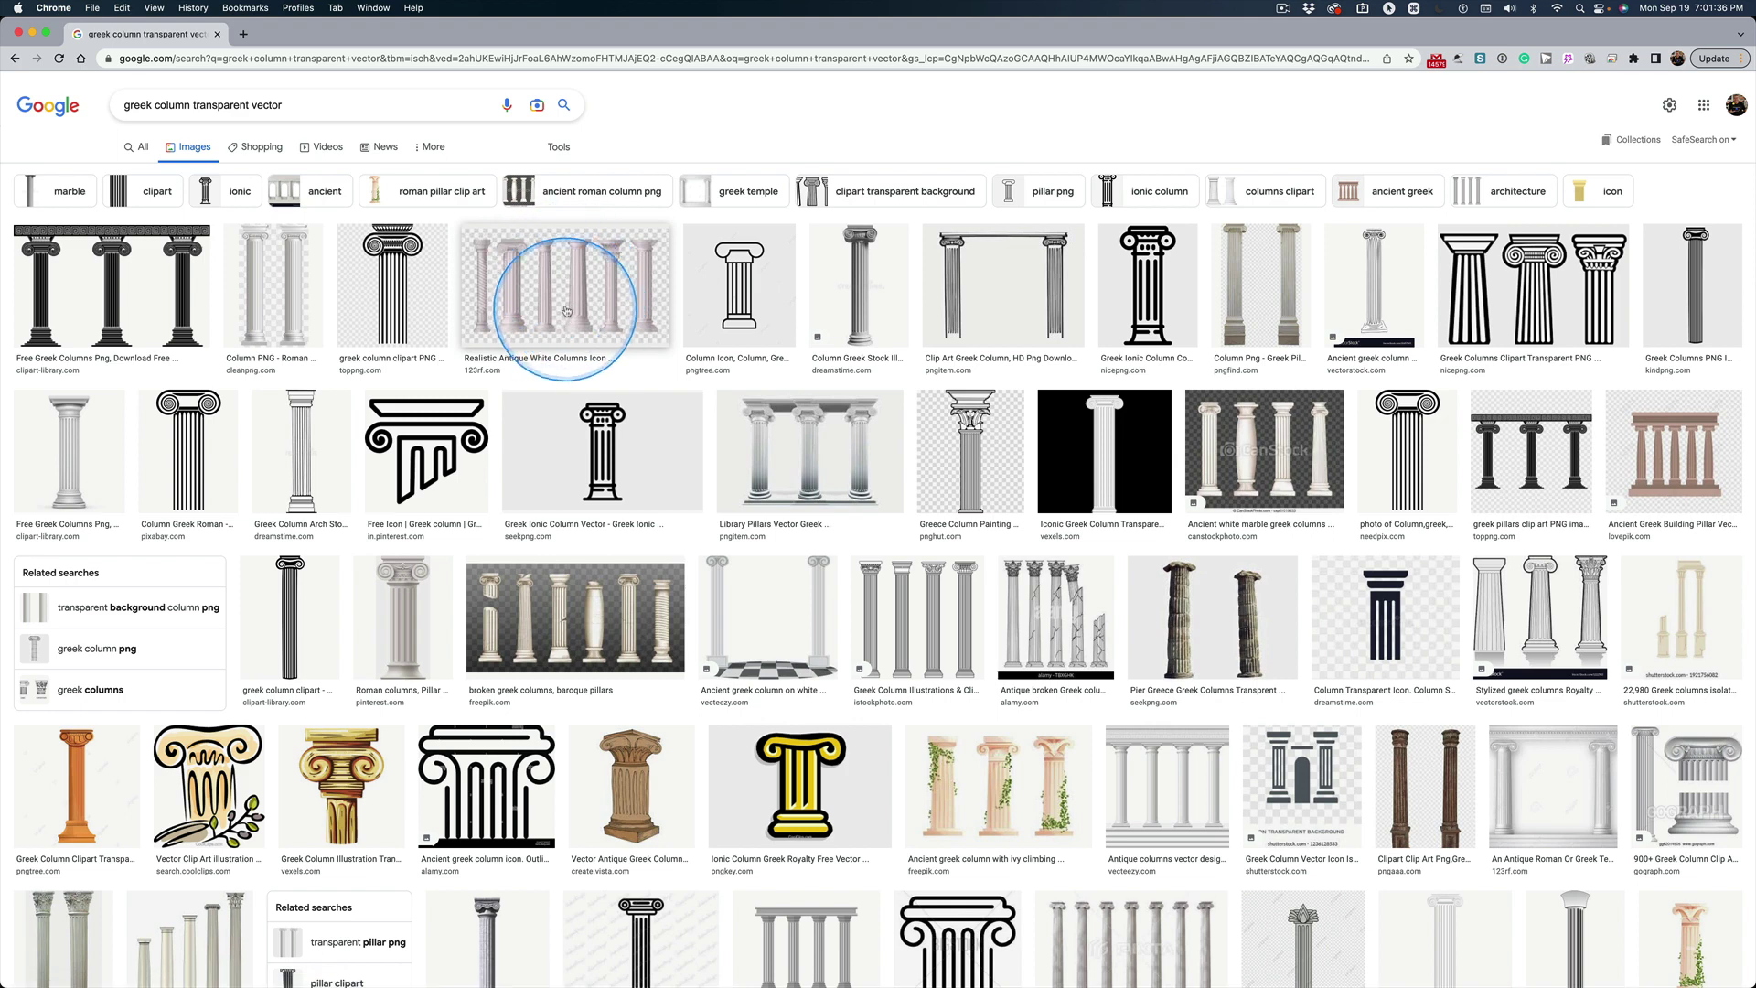